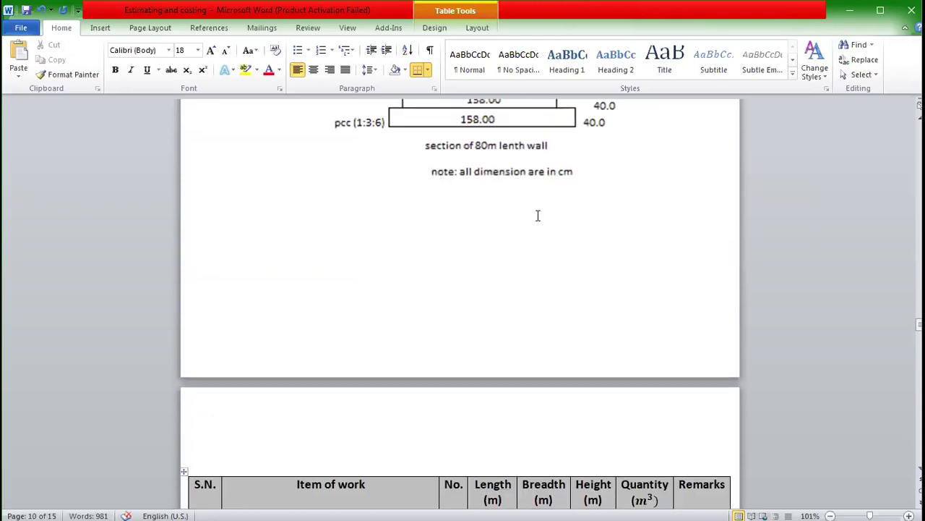
Step: Check the wall section drawing and enter 2.18 as the height in the Earthwork in excavation row
{"action": "scroll", "coordinate": [547, 234], "scroll_direction": "up", "scroll_amount": 4}
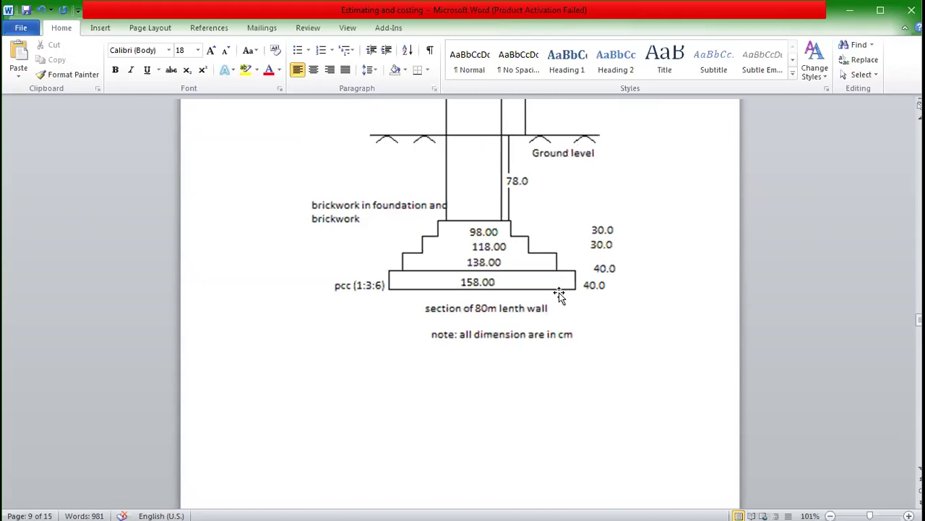
{"action": "scroll", "coordinate": [568, 287], "scroll_direction": "up", "scroll_amount": 1}
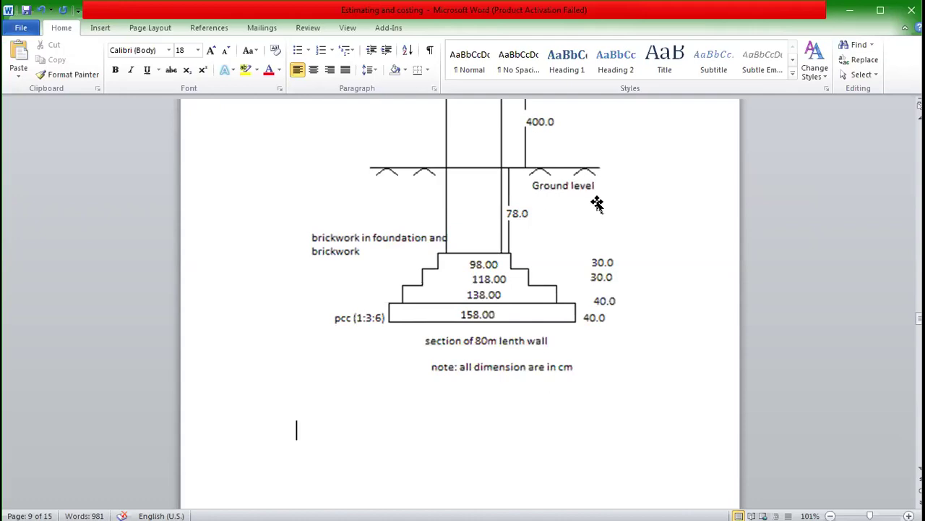
{"action": "scroll", "coordinate": [613, 310], "scroll_direction": "down", "scroll_amount": 10}
{"action": "left_click", "coordinate": [599, 324]}
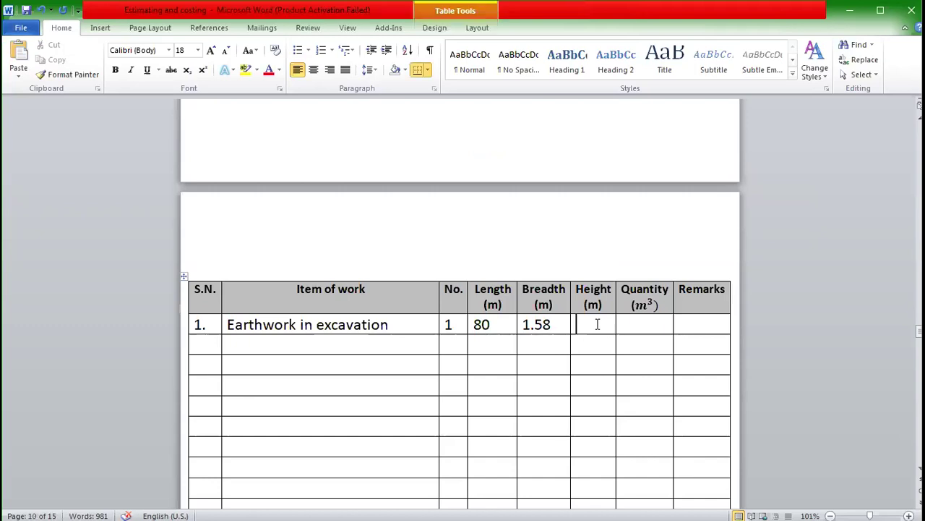
{"action": "type", "text": "2.18"}
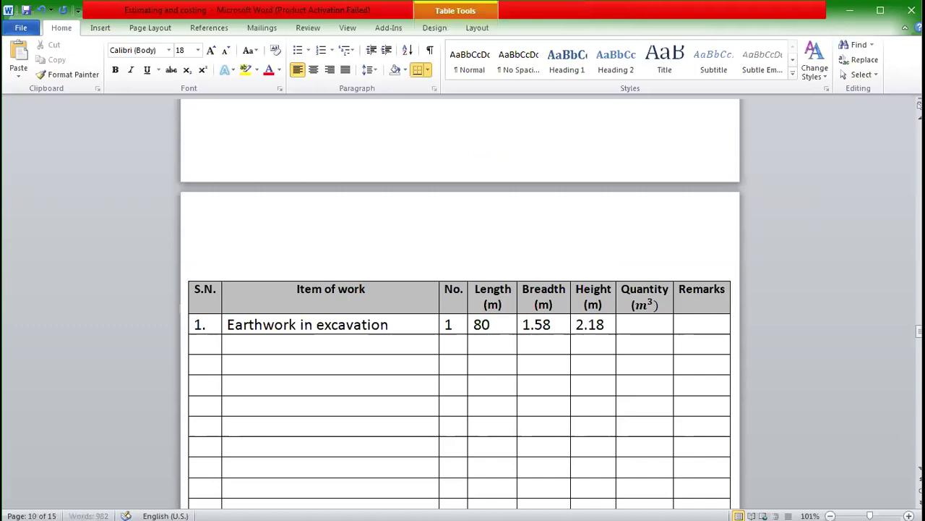
Step: Enter 275.552 as the earthwork quantity and widen the Quantity column so the value fits on one line
{"action": "left_click", "coordinate": [647, 325]}
{"action": "type", "text": "275.552"}
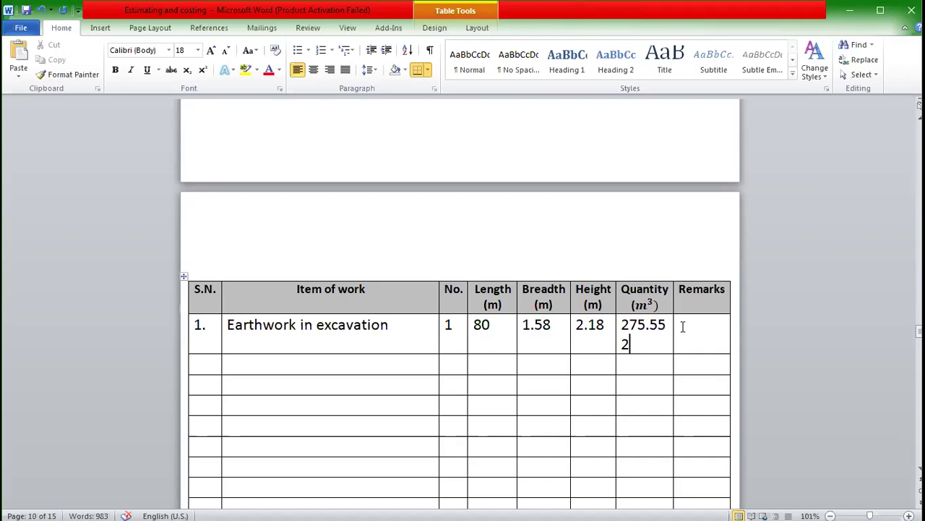
{"action": "left_click_drag", "start_coordinate": [729, 332], "coordinate": [734, 330]}
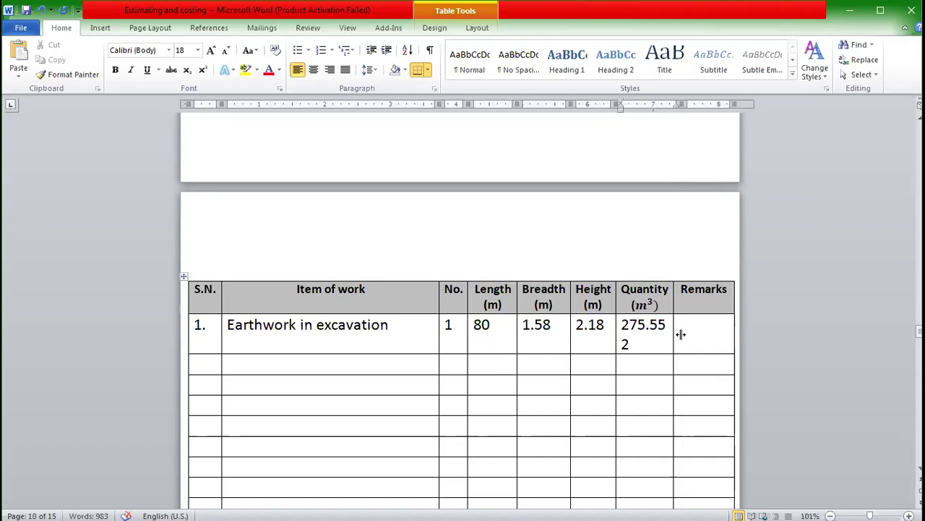
{"action": "left_click_drag", "start_coordinate": [674, 330], "coordinate": [681, 329]}
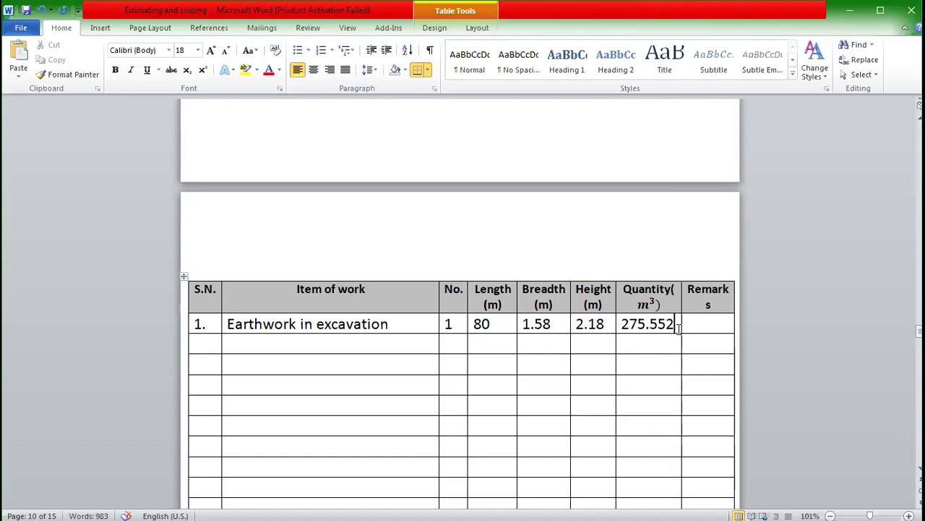
Step: Add item 2. to the estimate table with the description "PCC in foundation"
{"action": "left_click", "coordinate": [201, 344]}
{"action": "type", "text": "2."}
{"action": "scroll", "coordinate": [217, 343], "scroll_direction": "up", "scroll_amount": 8}
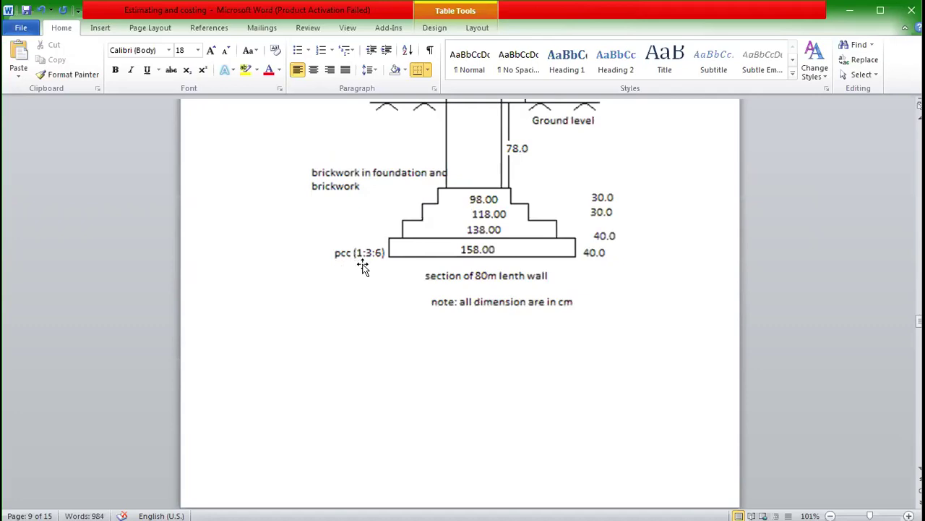
{"action": "scroll", "coordinate": [352, 266], "scroll_direction": "down", "scroll_amount": 8}
{"action": "left_click", "coordinate": [338, 281]}
{"action": "type", "text": "PCC in foundation"}
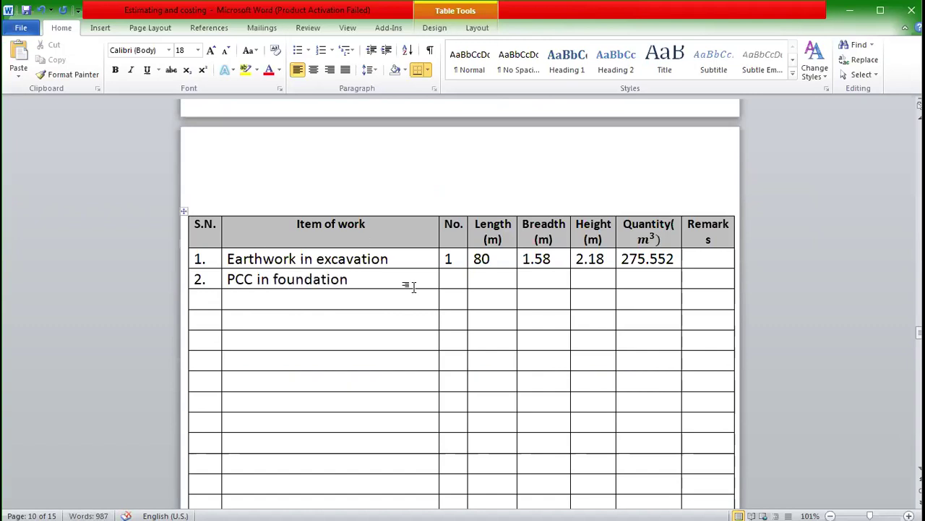
Step: Fill the PCC in foundation row with number 1, length 80 and the breadth 1.58 from the section drawing
{"action": "left_click", "coordinate": [454, 280]}
{"action": "type", "text": "1"}
{"action": "left_click", "coordinate": [492, 280]}
{"action": "type", "text": "80"}
{"action": "left_click", "coordinate": [551, 273]}
{"action": "scroll", "coordinate": [552, 275], "scroll_direction": "up", "scroll_amount": 7}
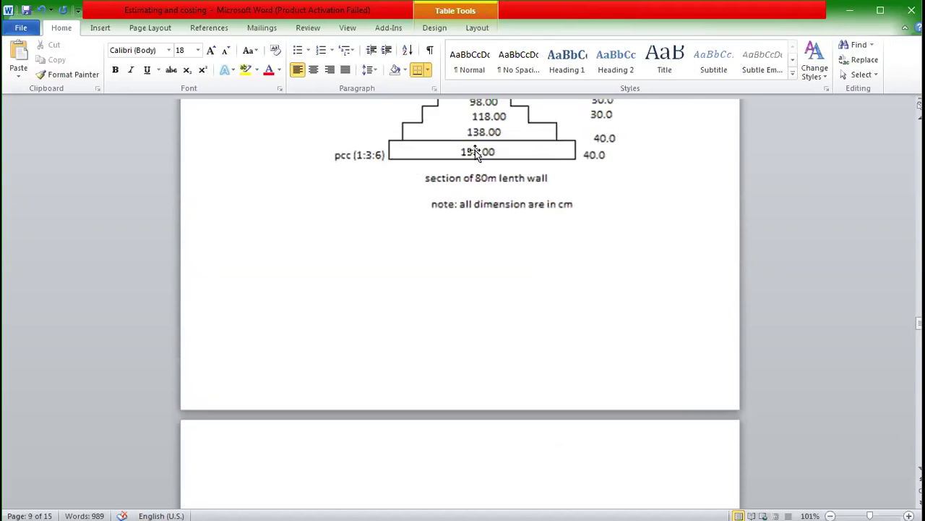
{"action": "scroll", "coordinate": [530, 165], "scroll_direction": "down", "scroll_amount": 5}
{"action": "left_click", "coordinate": [543, 282]}
{"action": "type", "text": "1.58"}
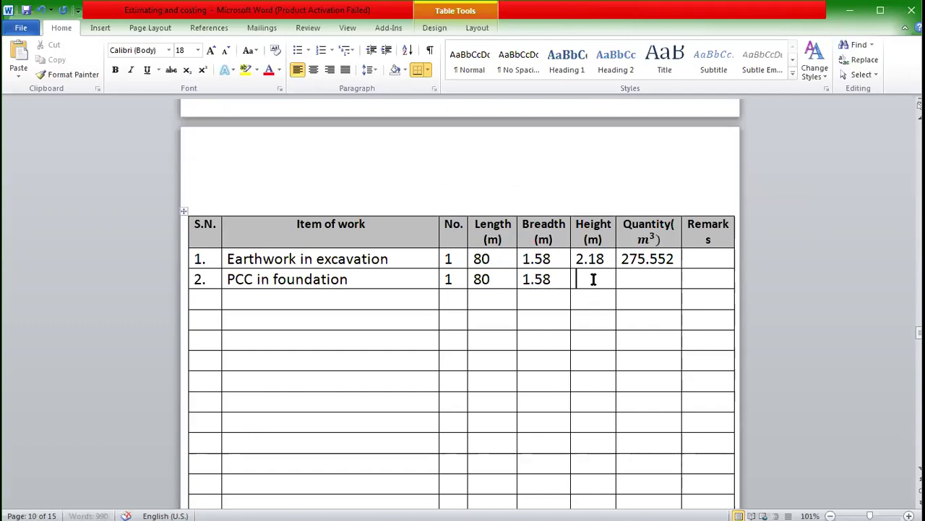
Step: Enter the height 0.40 from the section drawing and the quantity 50.56 in the PCC in foundation row
{"action": "scroll", "coordinate": [591, 275], "scroll_direction": "up", "scroll_amount": 3}
{"action": "scroll", "coordinate": [590, 275], "scroll_direction": "up", "scroll_amount": 3}
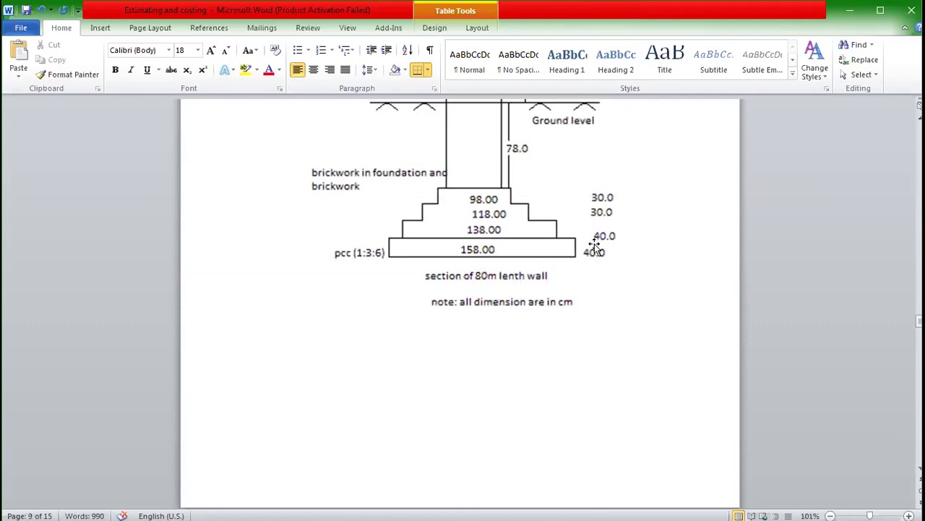
{"action": "scroll", "coordinate": [594, 257], "scroll_direction": "down", "scroll_amount": 8}
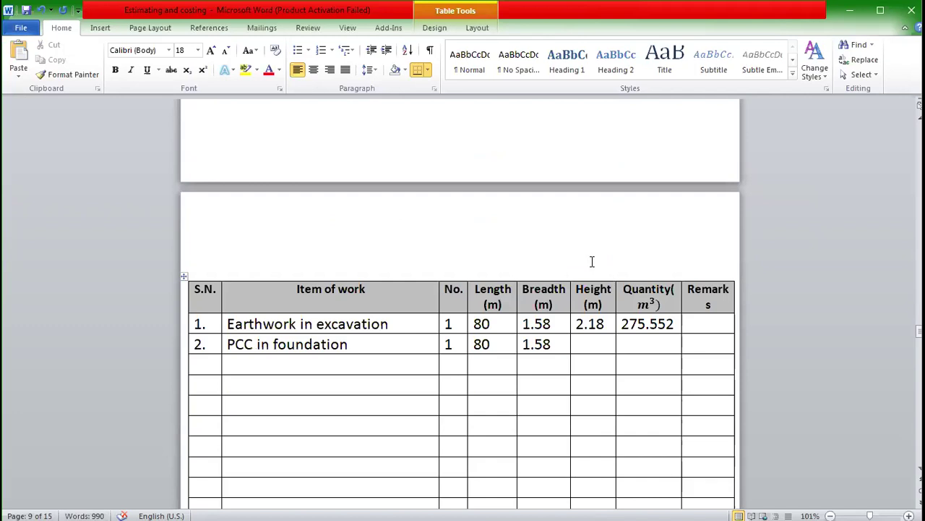
{"action": "type", "text": "0.40"}
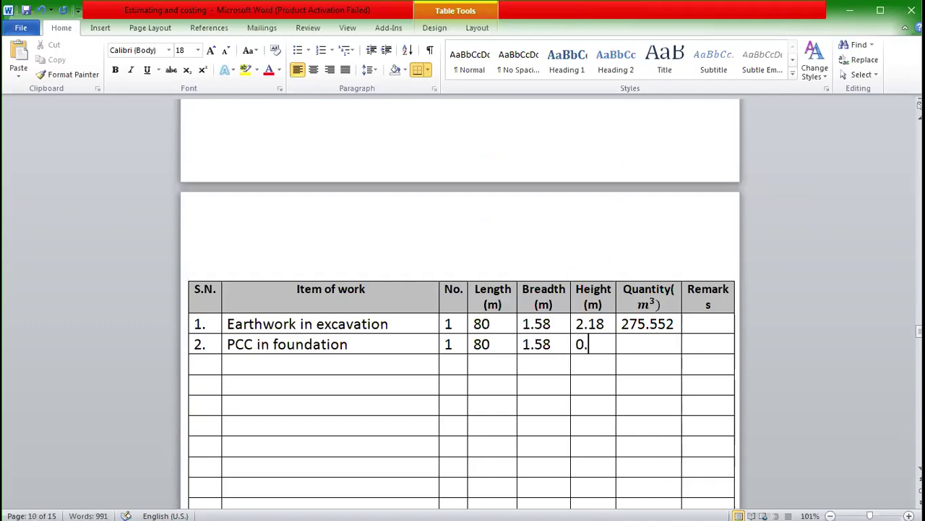
{"action": "left_click", "coordinate": [671, 344]}
{"action": "type", "text": "50.56"}
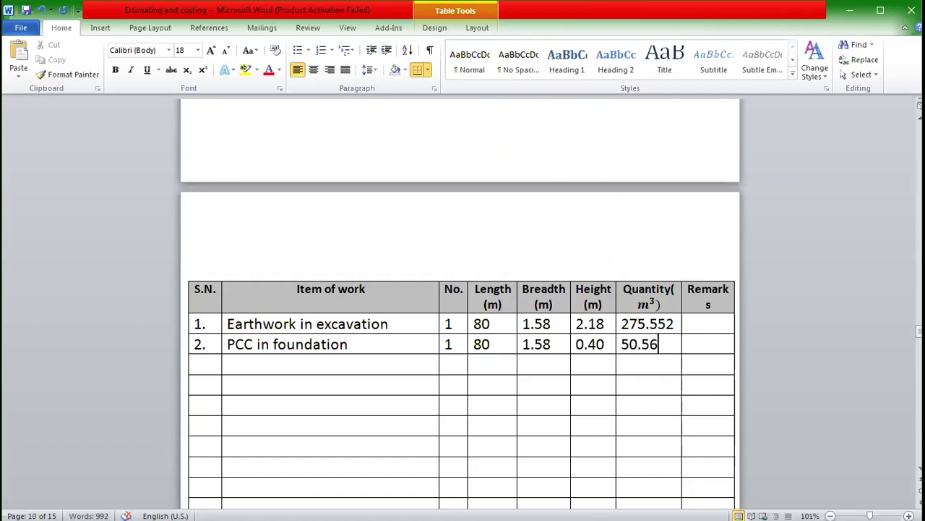
Step: Add item 3. to the estimate table with the description "Brickwork in foundation"
{"action": "left_click", "coordinate": [202, 366]}
{"action": "type", "text": "3."}
{"action": "scroll", "coordinate": [366, 346], "scroll_direction": "up", "scroll_amount": 3}
{"action": "scroll", "coordinate": [366, 345], "scroll_direction": "up", "scroll_amount": 3}
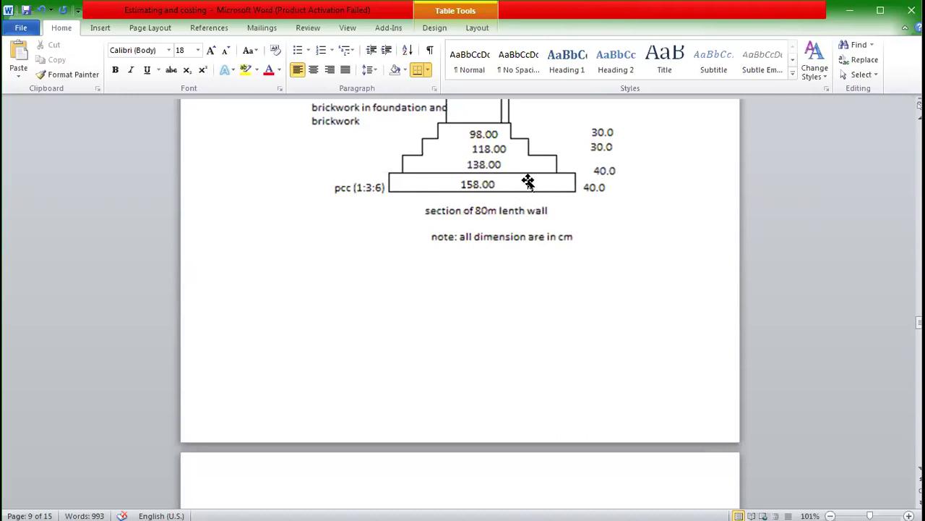
{"action": "scroll", "coordinate": [325, 283], "scroll_direction": "down", "scroll_amount": 10}
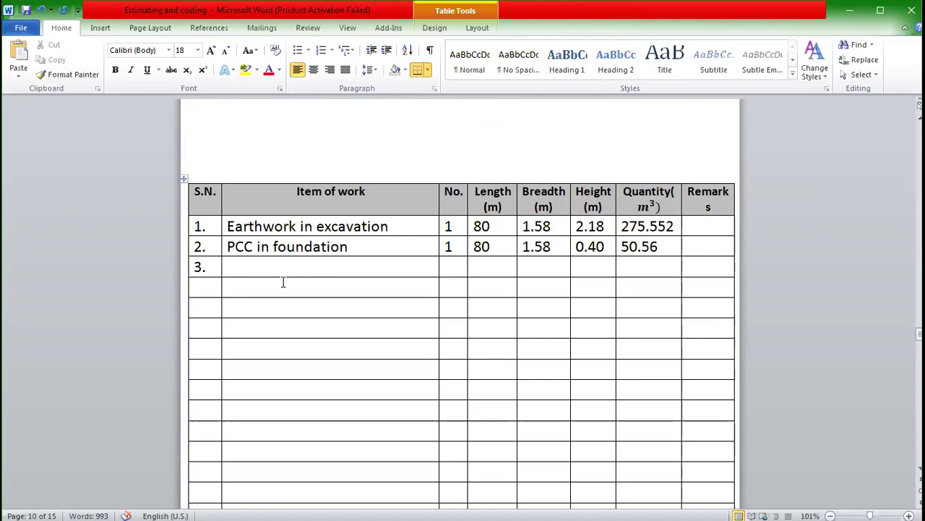
{"action": "type", "text": "Brickwork in"}
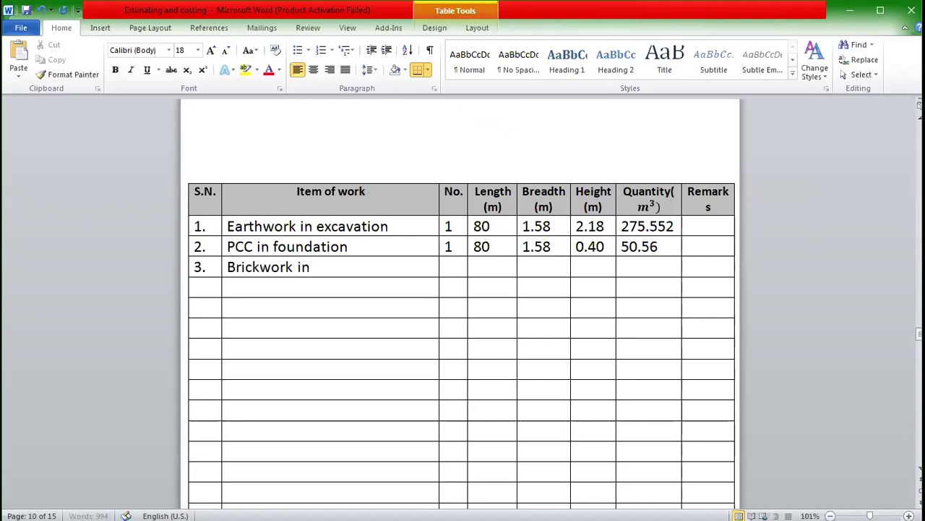
{"action": "type", "text": " foundation"}
{"action": "key", "text": "Return"}
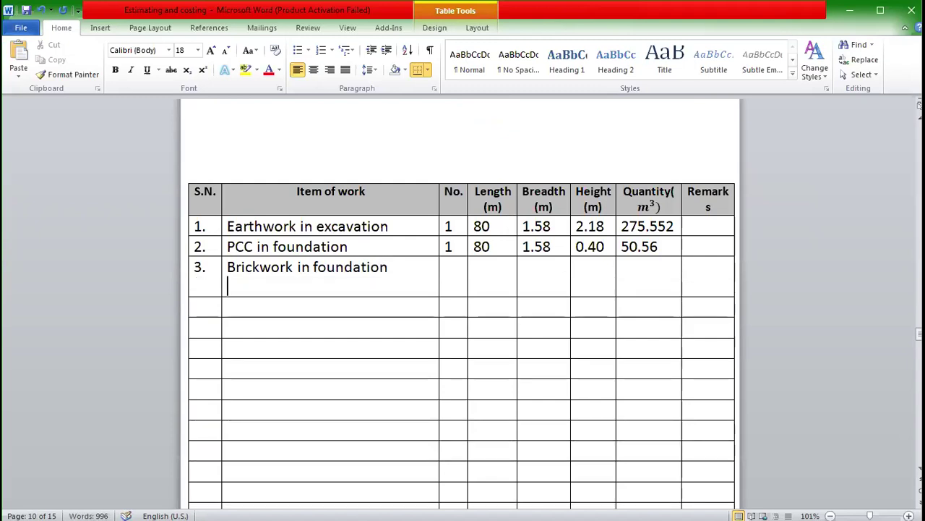
{"action": "key", "text": "BackSpace"}
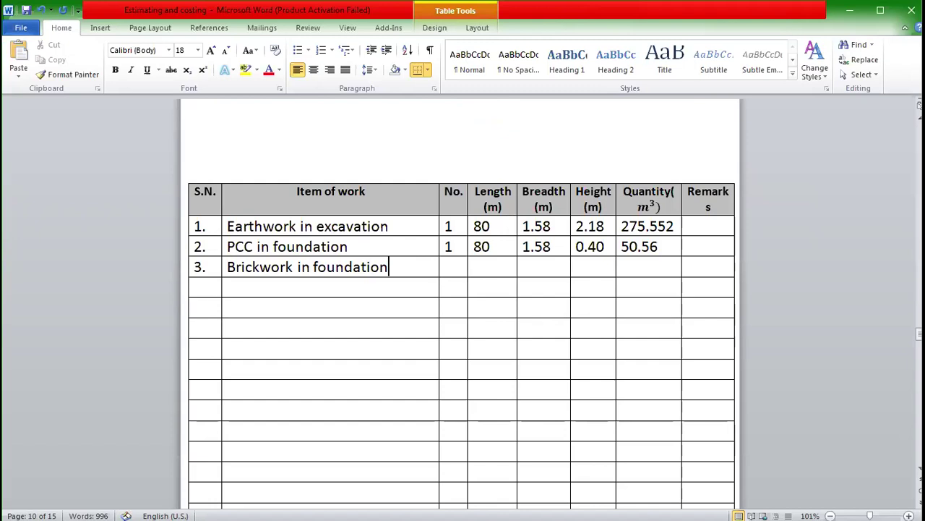
Step: Add the lettered sub-item "A. 1st footing" in the row below Brickwork in foundation
{"action": "left_click", "coordinate": [255, 286]}
{"action": "type", "text": "a."}
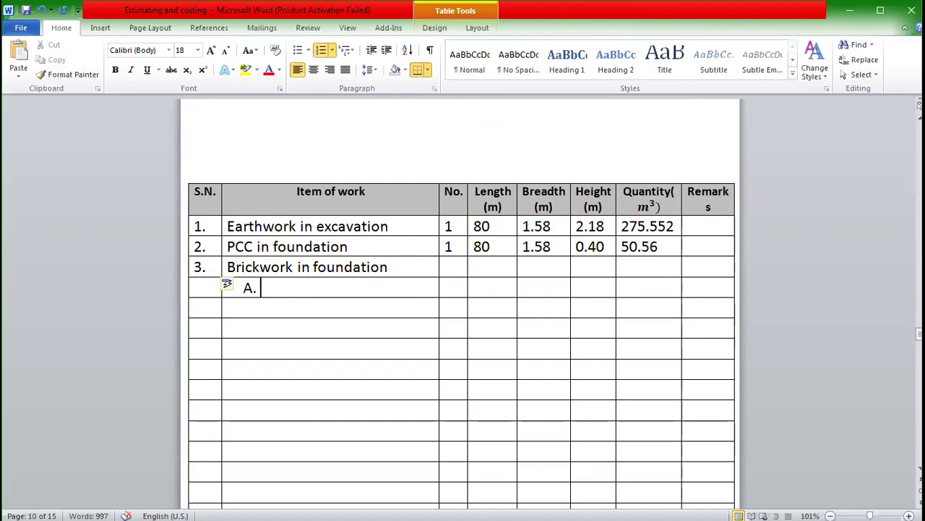
{"action": "scroll", "coordinate": [367, 274], "scroll_direction": "up", "scroll_amount": 3}
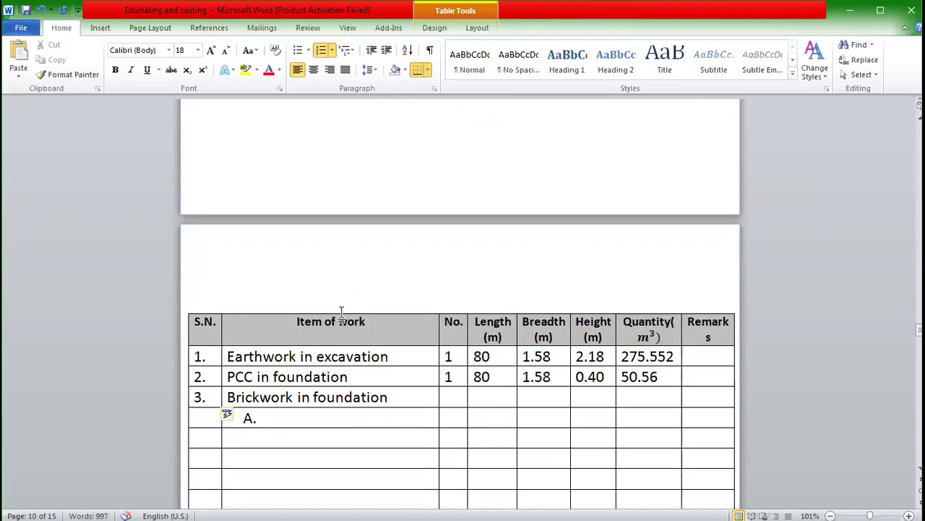
{"action": "scroll", "coordinate": [341, 312], "scroll_direction": "down", "scroll_amount": 2}
{"action": "type", "text": "1st "}
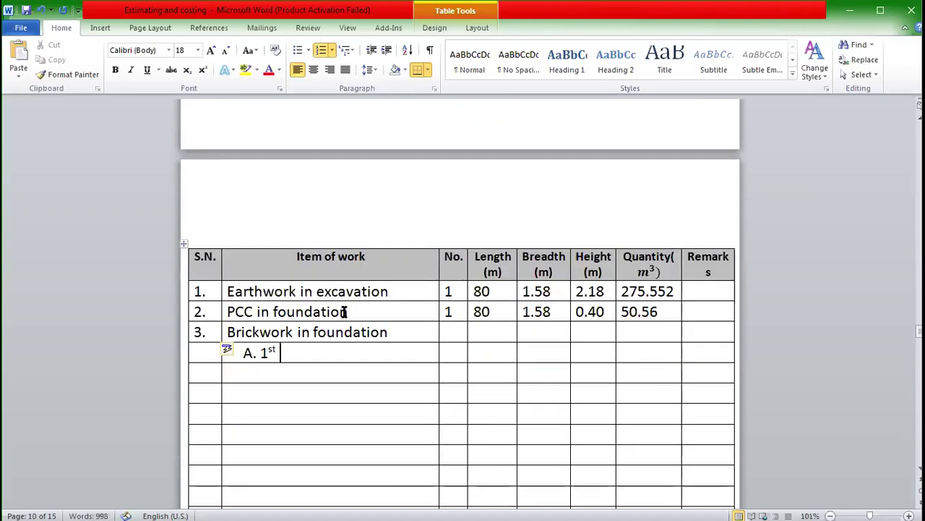
{"action": "type", "text": "footin"}
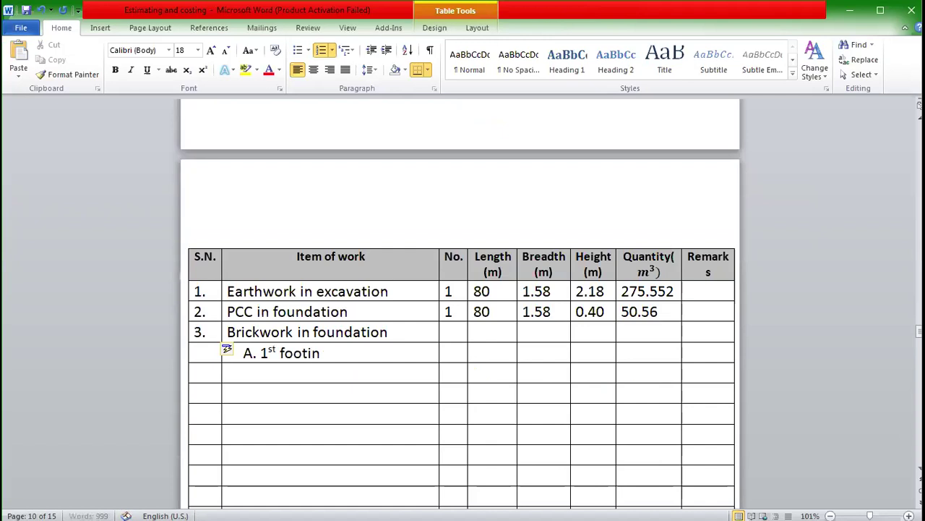
{"action": "type", "text": "g"}
Step: Fill the 1st footing row with number 1, length 80 and the breadth 1.38 from the section drawing
{"action": "left_click", "coordinate": [448, 354]}
{"action": "type", "text": "1"}
{"action": "left_click", "coordinate": [497, 354]}
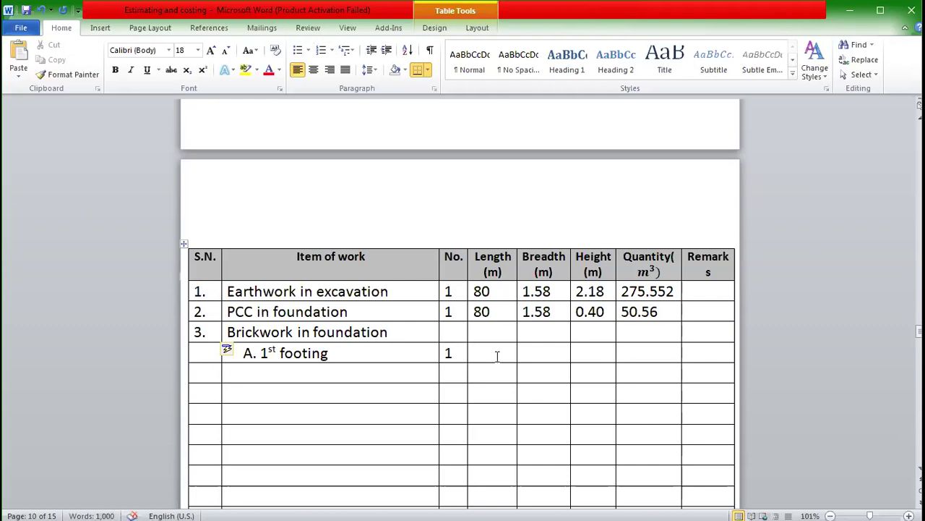
{"action": "type", "text": "80"}
{"action": "scroll", "coordinate": [498, 344], "scroll_direction": "up", "scroll_amount": 8}
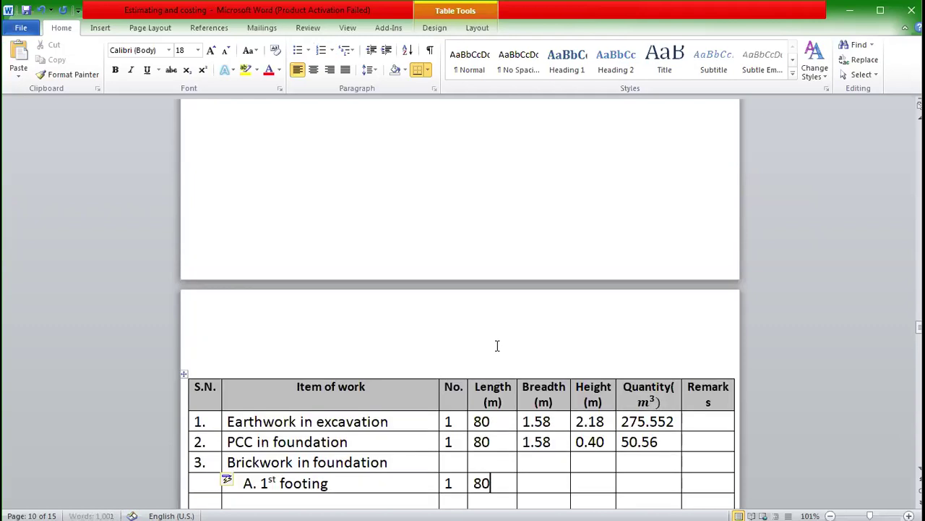
{"action": "scroll", "coordinate": [501, 345], "scroll_direction": "up", "scroll_amount": 3}
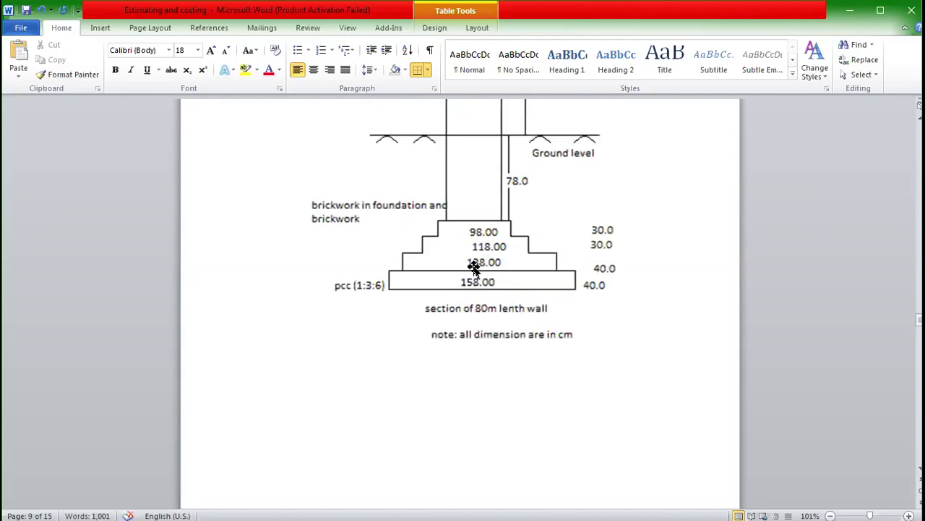
{"action": "scroll", "coordinate": [518, 263], "scroll_direction": "down", "scroll_amount": 9}
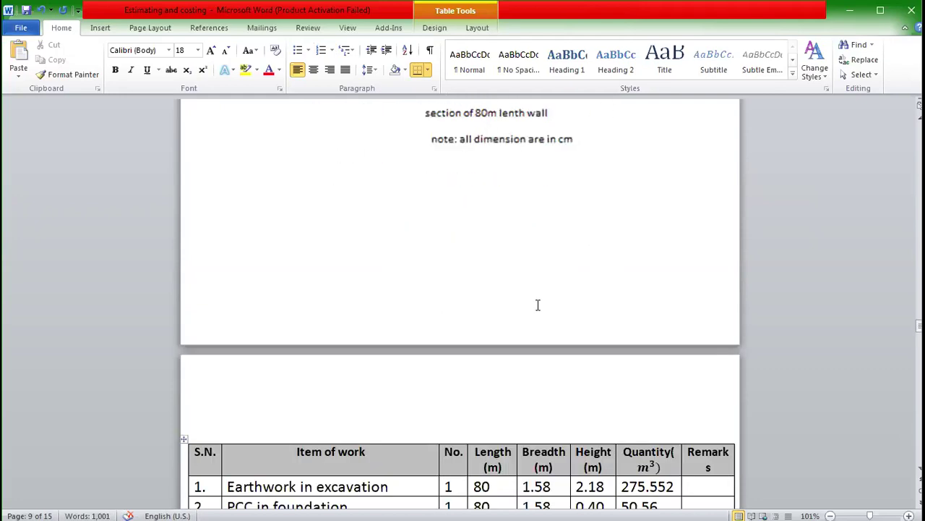
{"action": "left_click", "coordinate": [550, 385]}
{"action": "type", "text": "1."}
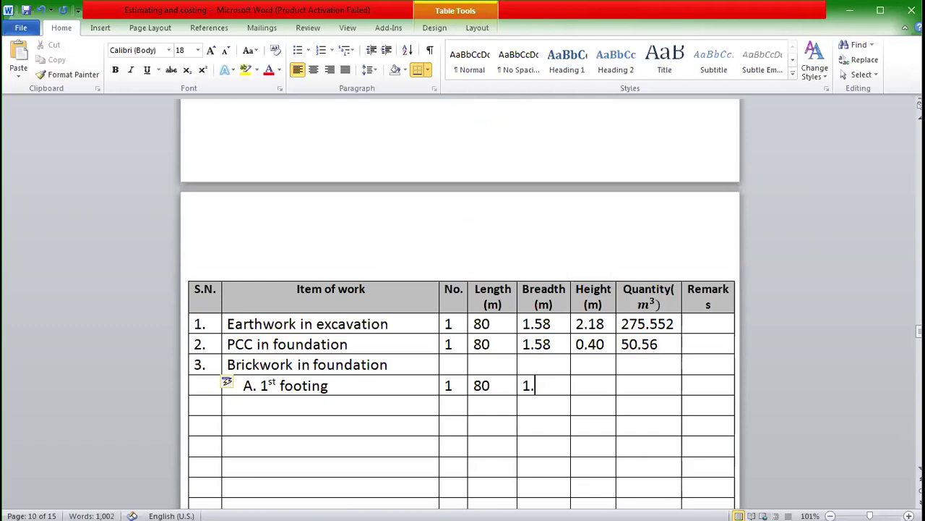
{"action": "type", "text": "38"}
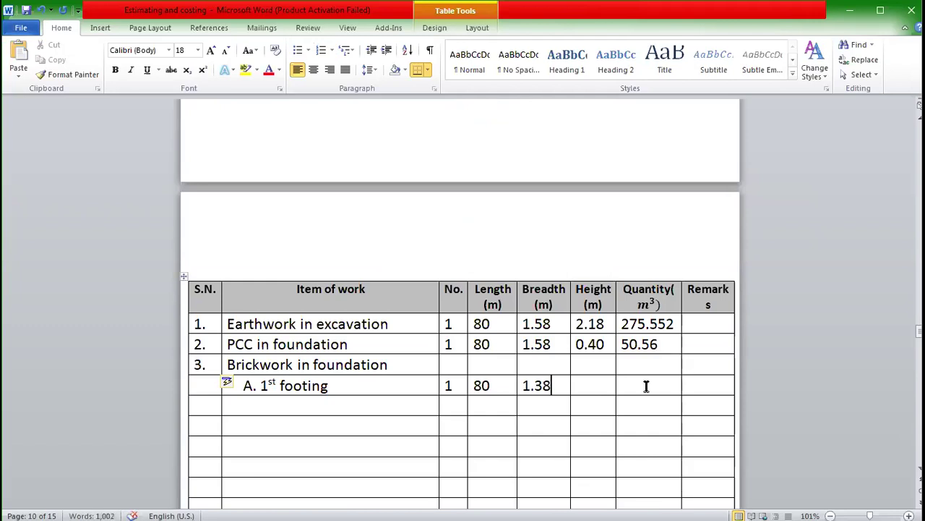
Step: Enter the height 0.40 from the section drawing and the quantity 44.16 in the 1st footing row
{"action": "scroll", "coordinate": [596, 388], "scroll_direction": "up", "scroll_amount": 8}
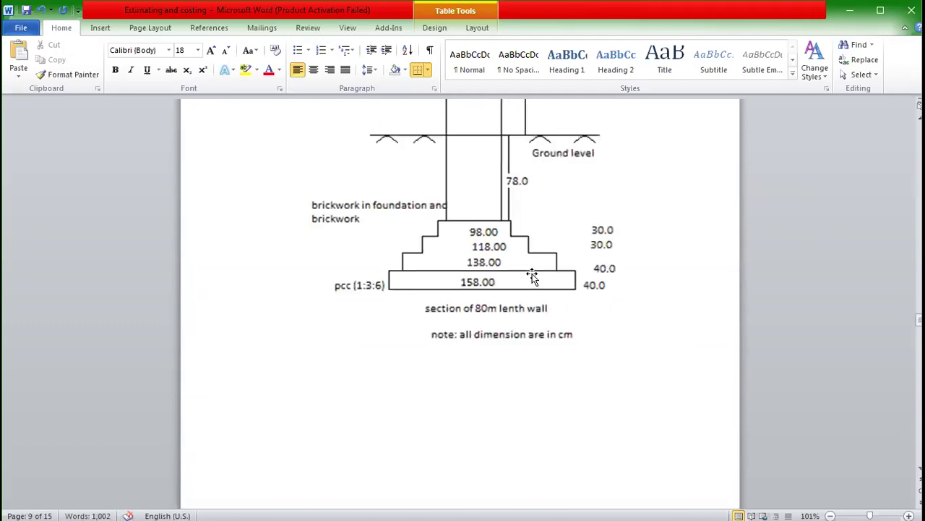
{"action": "scroll", "coordinate": [531, 251], "scroll_direction": "up", "scroll_amount": 2}
{"action": "scroll", "coordinate": [610, 234], "scroll_direction": "down", "scroll_amount": 8}
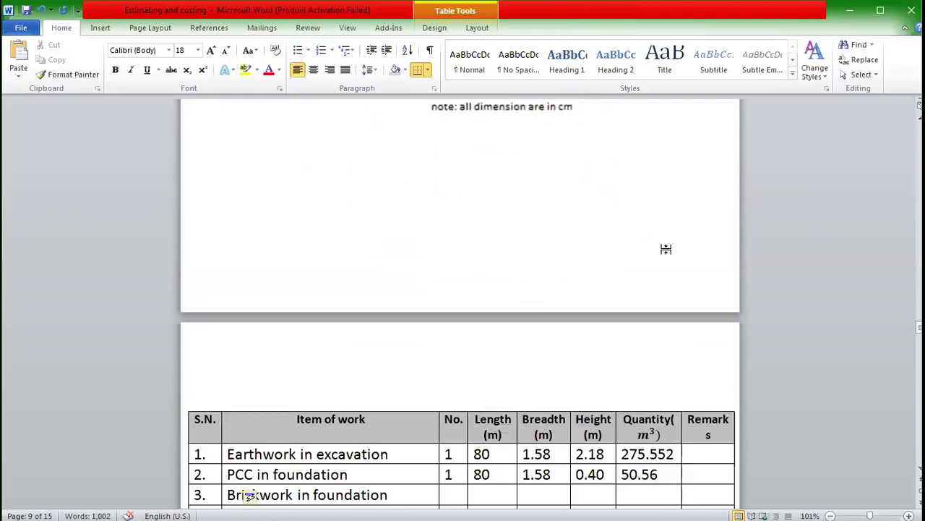
{"action": "type", "text": "0.40"}
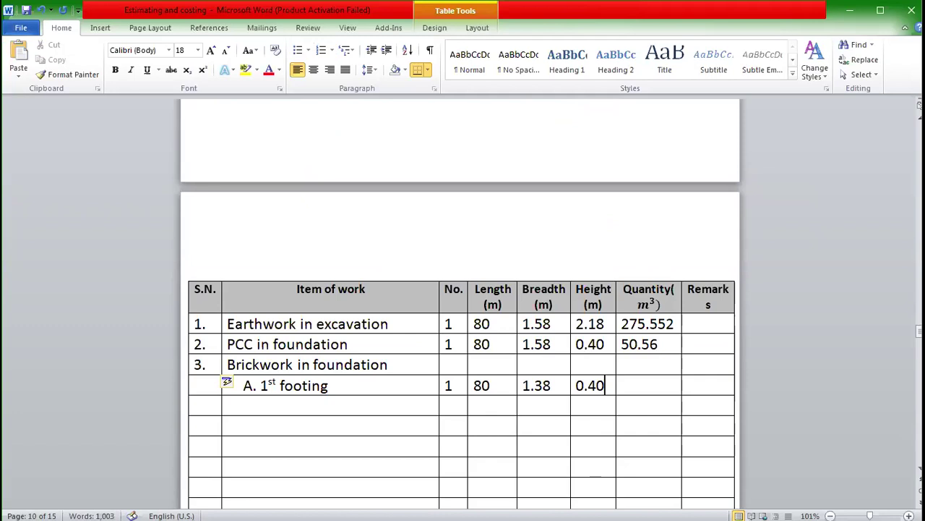
{"action": "left_click", "coordinate": [635, 384]}
{"action": "type", "text": "44.1"}
{"action": "type", "text": "6"}
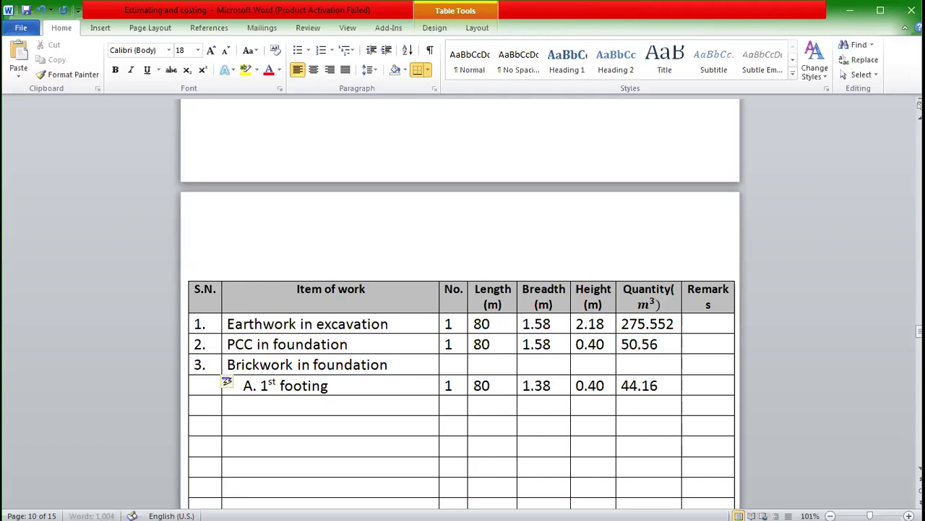
{"action": "left_click", "coordinate": [266, 409]}
{"action": "type", "text": "b."}
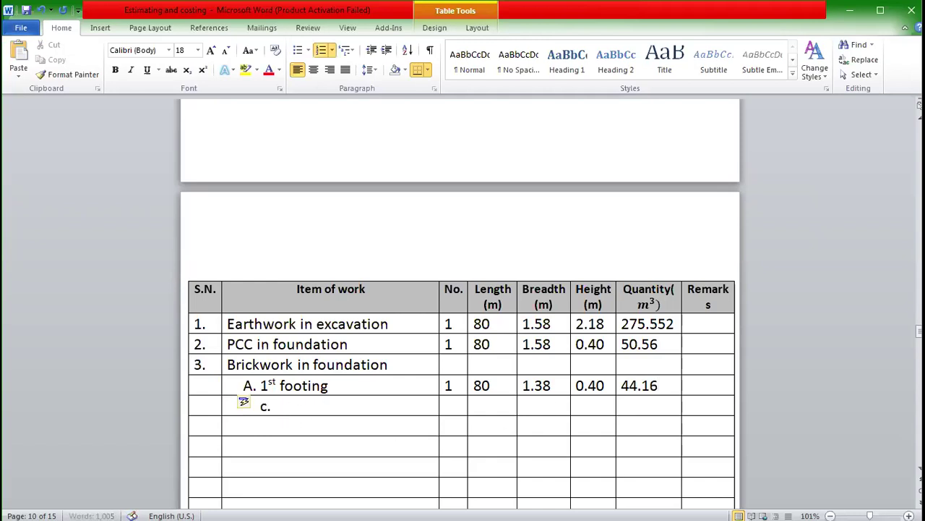
{"action": "key", "text": "BackSpace"}
{"action": "key", "text": "BackSpace"}
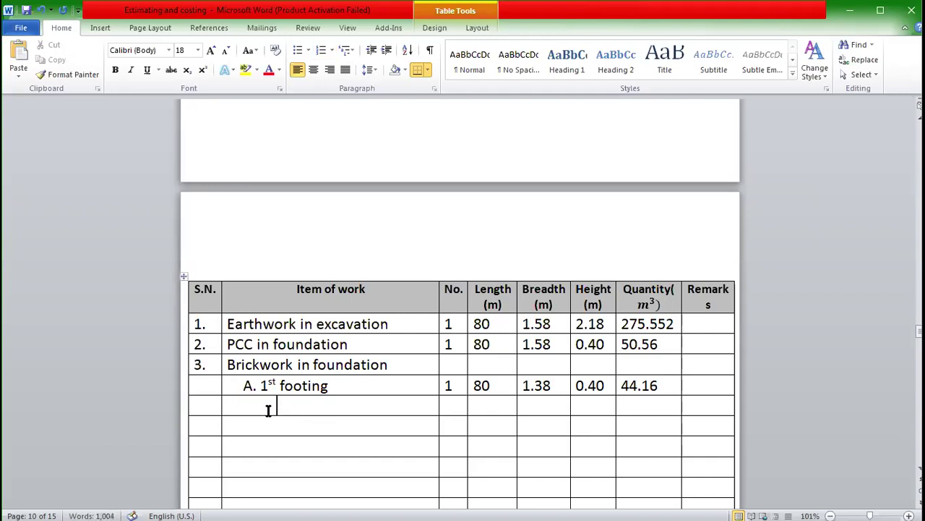
{"action": "type", "text": "b."}
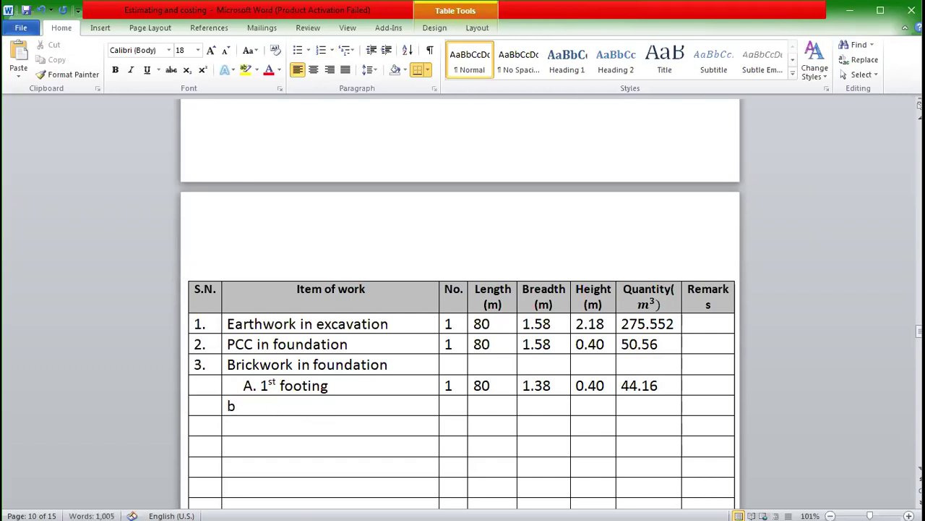
{"action": "key", "text": "BackSpace"}
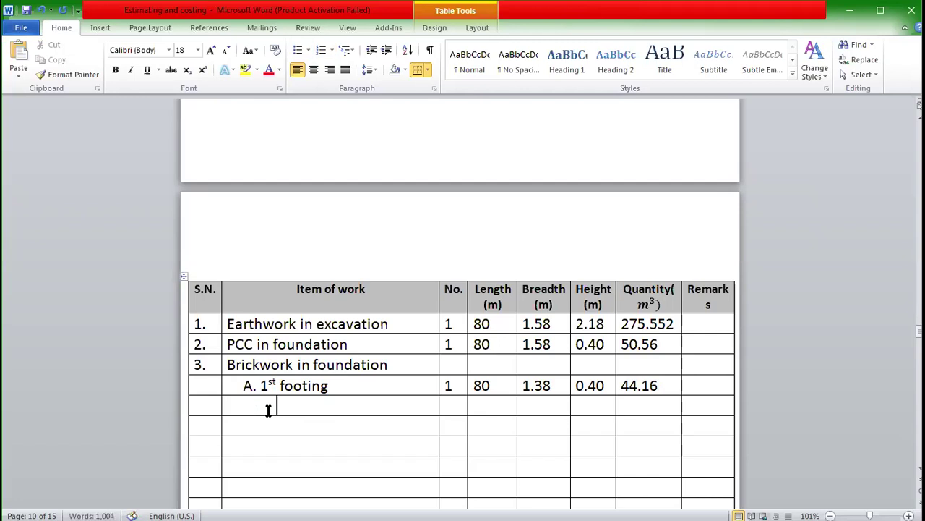
Step: Add the lettered sub-item "B. 2nd footing" below the 1st footing in the same table cell
{"action": "left_click", "coordinate": [397, 386]}
{"action": "key", "text": "Return"}
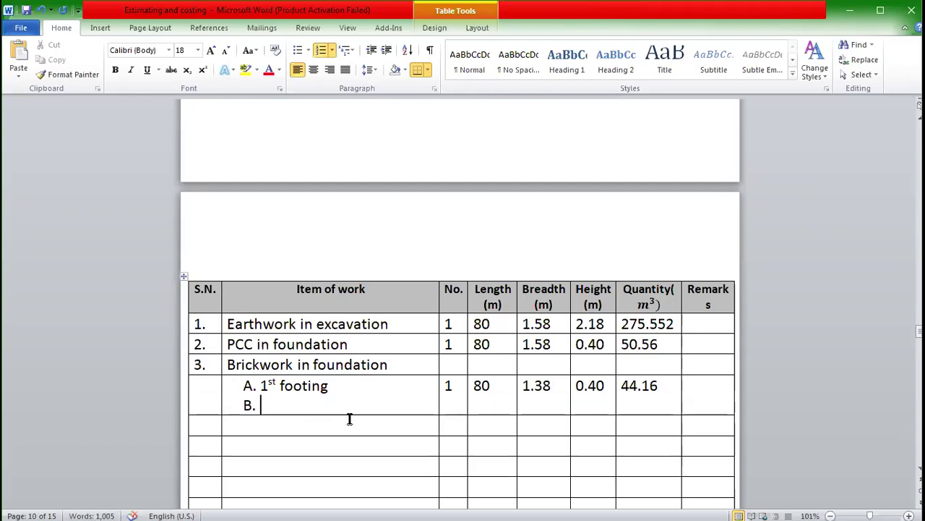
{"action": "type", "text": "2m"}
{"action": "key", "text": "BackSpace"}
{"action": "type", "text": "nd footing"}
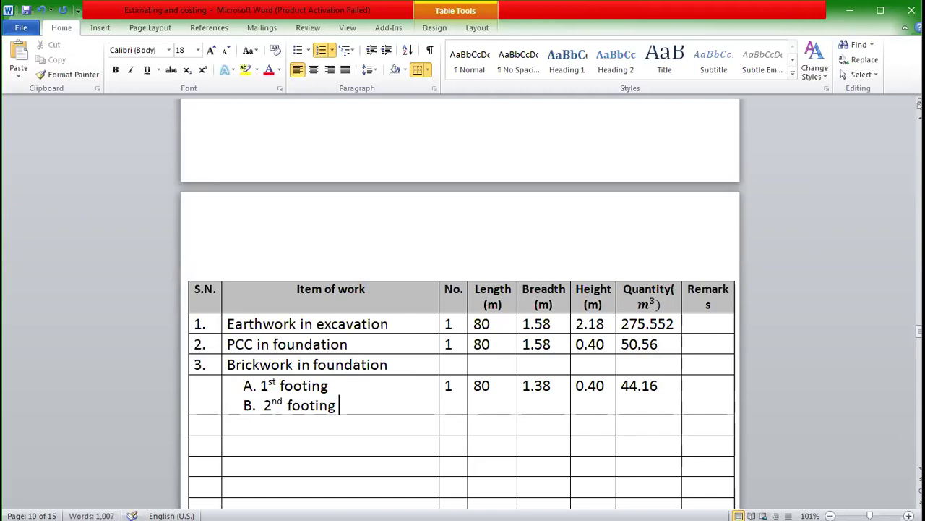
Step: Enter number 1 and length 80 on the 2nd footing line
{"action": "left_click", "coordinate": [452, 407]}
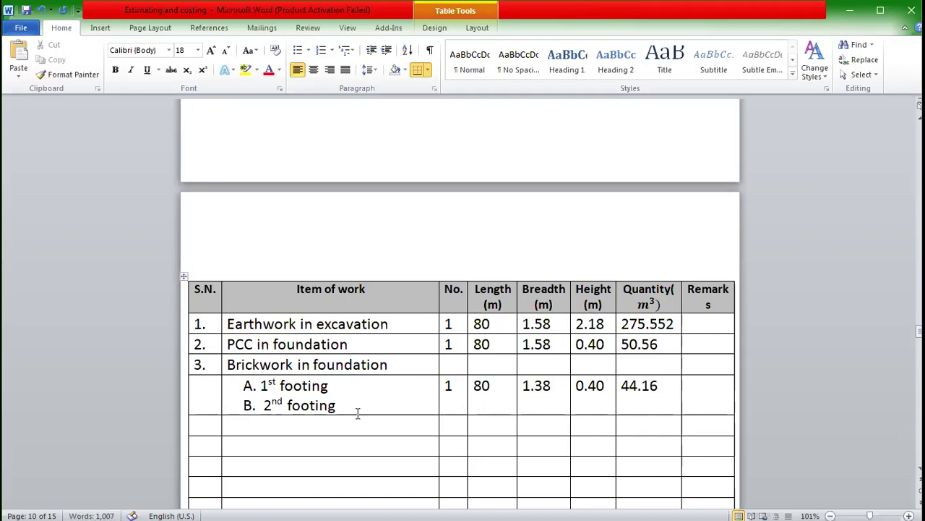
{"action": "left_click", "coordinate": [355, 409]}
{"action": "left_click", "coordinate": [449, 386]}
{"action": "key", "text": "Return"}
{"action": "type", "text": "1"}
{"action": "double_click", "coordinate": [482, 385]}
{"action": "left_click", "coordinate": [502, 388]}
{"action": "type", "text": "80"}
Step: Enter the 2nd footing's breadth 1.18 and height 0.3, taken from the section drawing
{"action": "scroll", "coordinate": [542, 397], "scroll_direction": "up", "scroll_amount": 5}
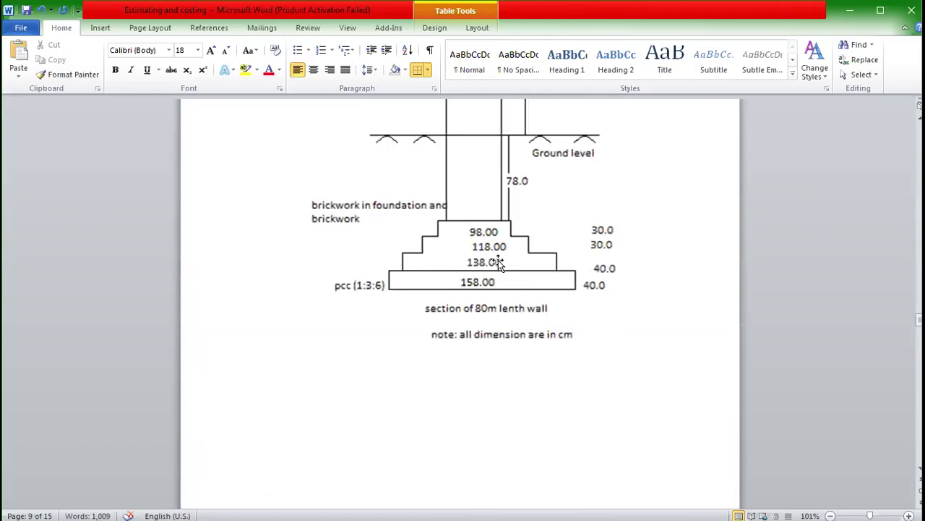
{"action": "scroll", "coordinate": [504, 267], "scroll_direction": "down", "scroll_amount": 5}
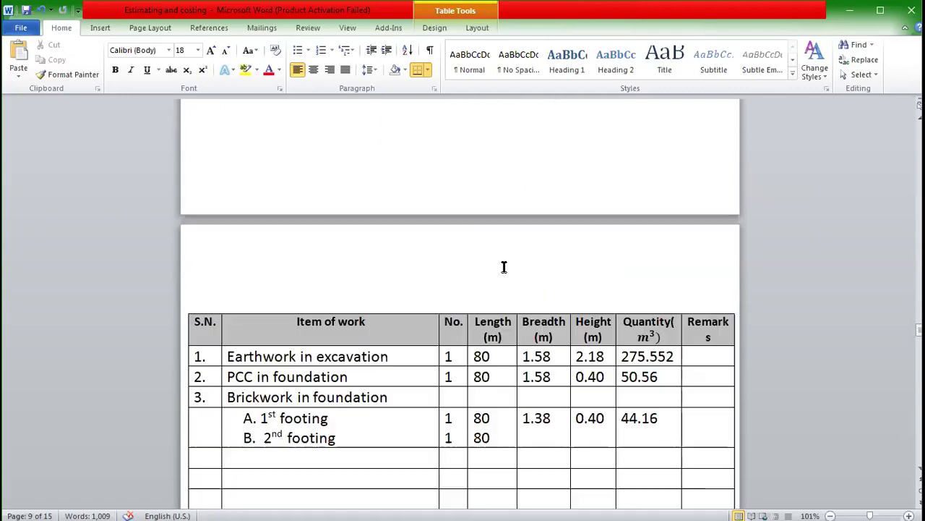
{"action": "scroll", "coordinate": [547, 390], "scroll_direction": "down", "scroll_amount": 2}
{"action": "type", "text": "1.18"}
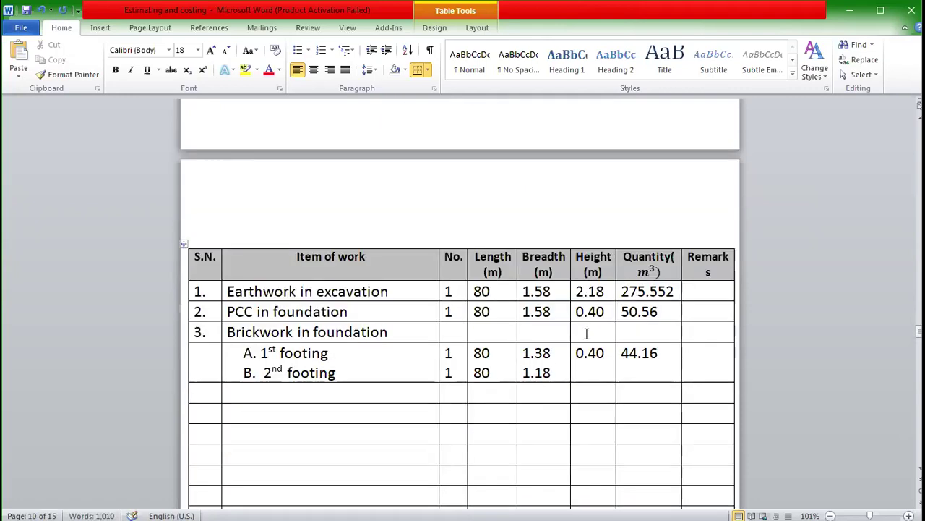
{"action": "left_click", "coordinate": [606, 352]}
{"action": "scroll", "coordinate": [582, 275], "scroll_direction": "up", "scroll_amount": 6}
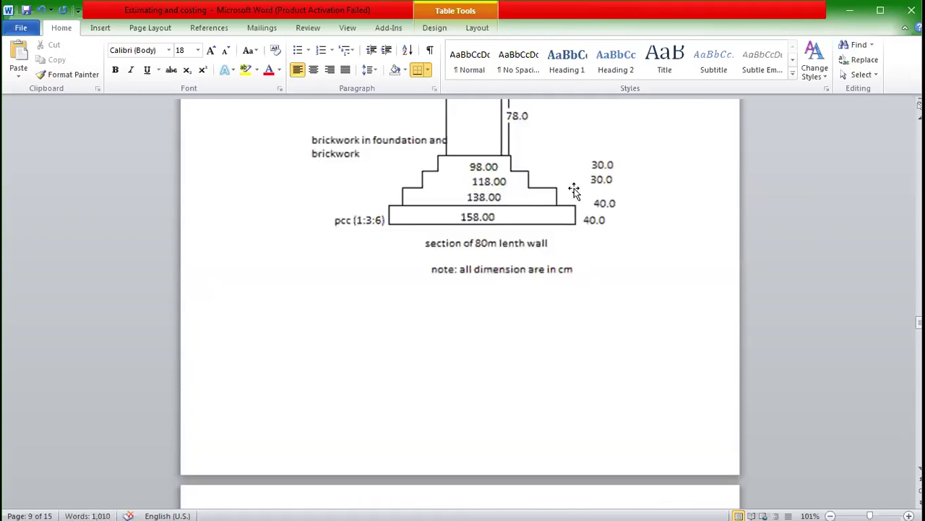
{"action": "scroll", "coordinate": [607, 333], "scroll_direction": "down", "scroll_amount": 6}
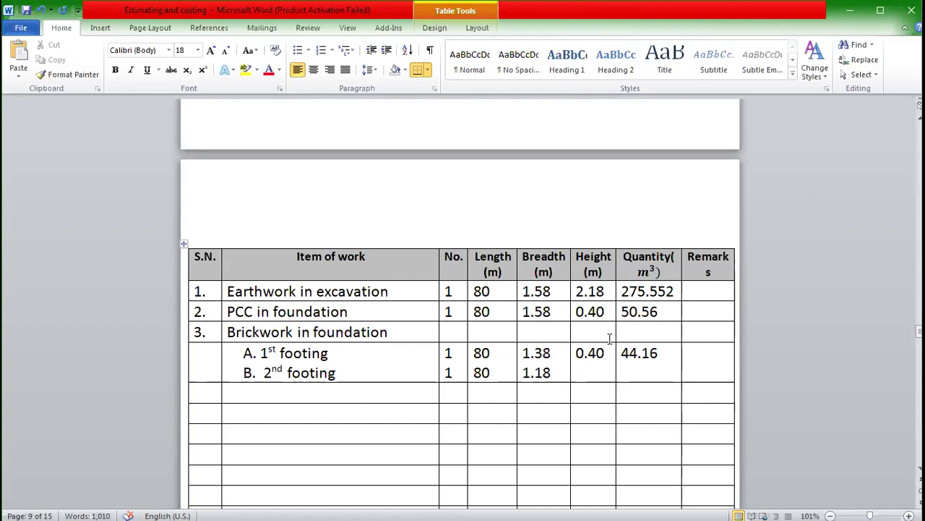
{"action": "key", "text": "Down"}
{"action": "type", "text": "0.3"}
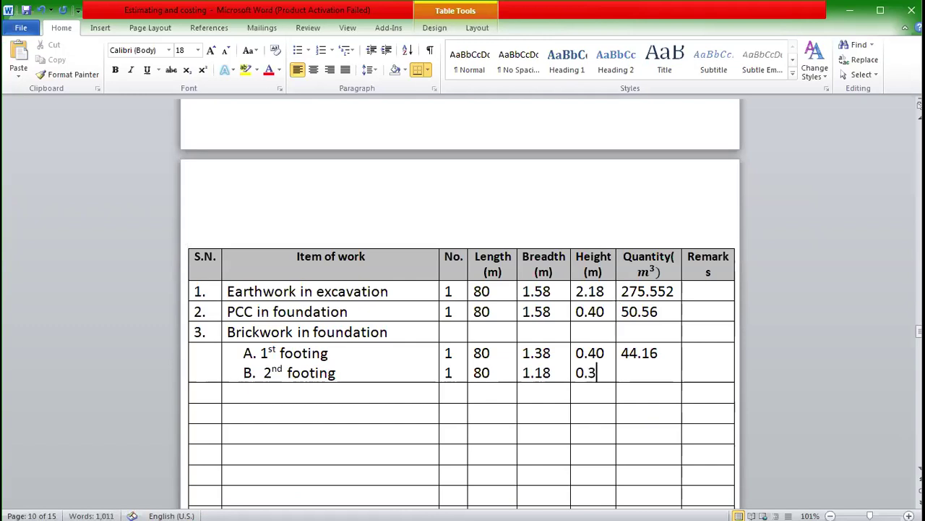
Step: Enter the quantity 28.32 for the 2nd footing and add an empty line below it
{"action": "key", "text": "Tab"}
{"action": "key", "text": "Right"}
{"action": "key", "text": "Down"}
{"action": "left_click", "coordinate": [648, 371]}
{"action": "type", "text": "28.32"}
{"action": "key", "text": "Return"}
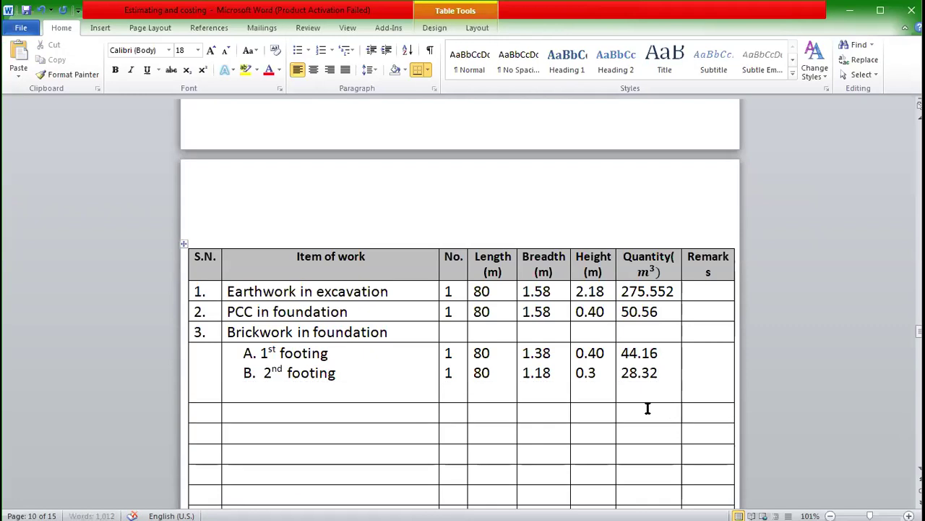
Step: Add the lettered sub-item "C. 3rd footing" below the 2nd footing
{"action": "left_click", "coordinate": [354, 375]}
{"action": "key", "text": "Return"}
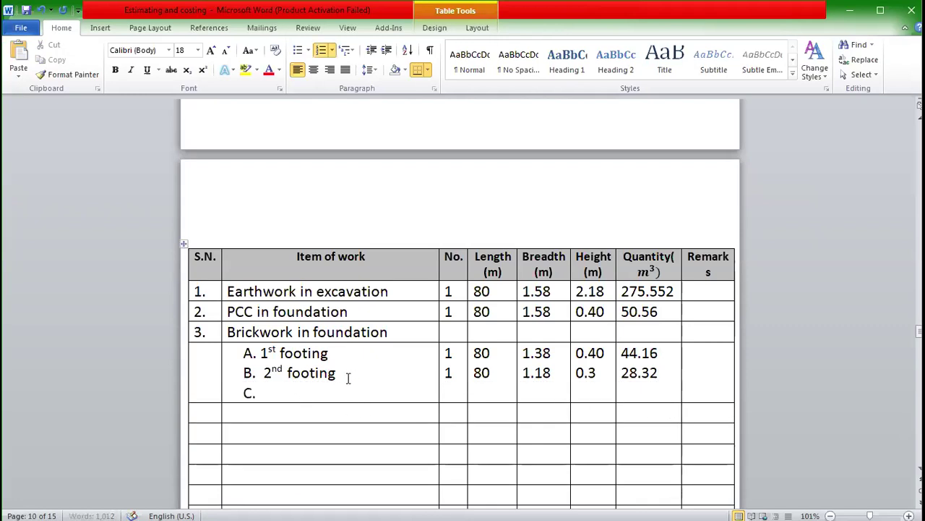
{"action": "scroll", "coordinate": [300, 390], "scroll_direction": "up", "scroll_amount": 10}
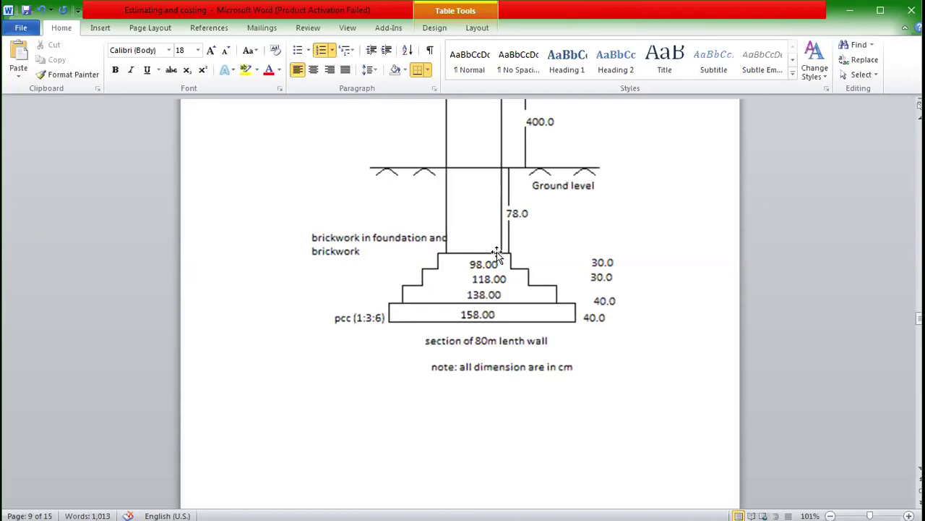
{"action": "scroll", "coordinate": [504, 195], "scroll_direction": "up", "scroll_amount": 3}
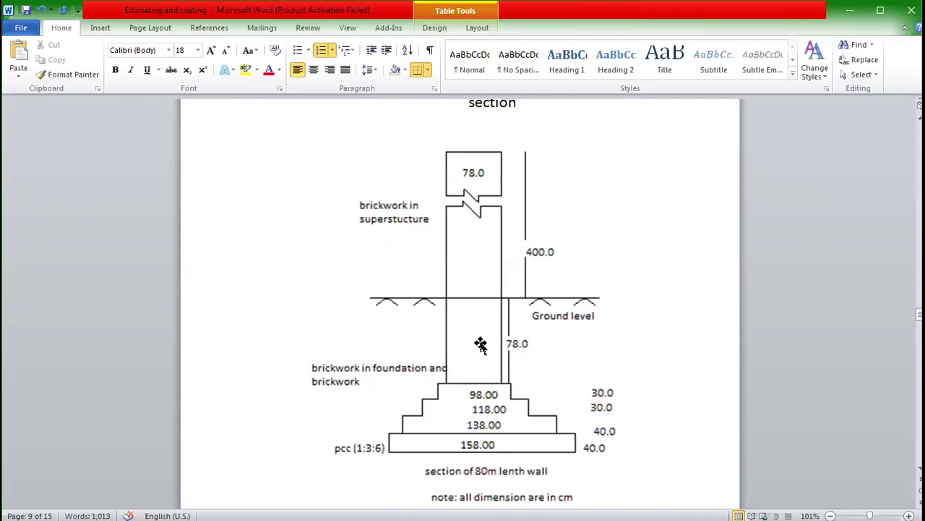
{"action": "scroll", "coordinate": [489, 340], "scroll_direction": "down", "scroll_amount": 3}
{"action": "scroll", "coordinate": [488, 340], "scroll_direction": "down", "scroll_amount": 14}
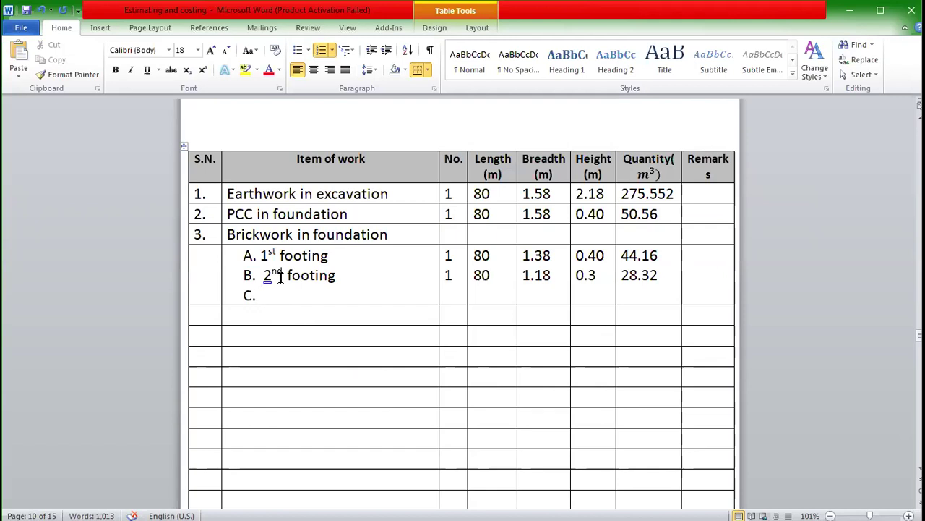
{"action": "scroll", "coordinate": [296, 309], "scroll_direction": "up", "scroll_amount": 3}
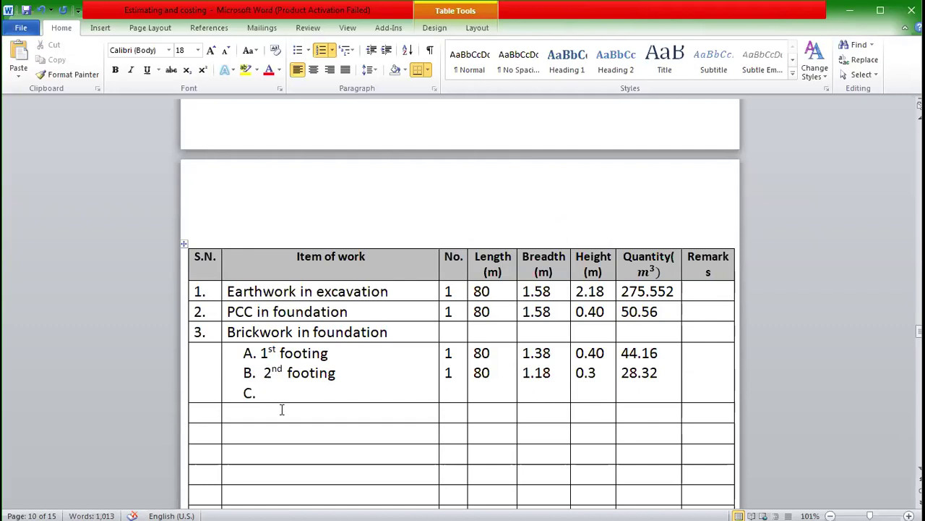
{"action": "type", "text": "3r"}
{"action": "type", "text": "d cla"}
{"action": "key", "text": "BackSpace"}
{"action": "key", "text": "BackSpace"}
{"action": "key", "text": "BackSpace"}
{"action": "type", "text": "footing"}
Step: Insert a space before "3rd" in sub-item C so it lines up with the 2nd footing text
{"action": "key", "text": "Left"}
{"action": "key", "text": "Left"}
{"action": "key", "text": "Left"}
{"action": "key", "text": "Left"}
{"action": "key", "text": "Left"}
{"action": "key", "text": "Left"}
{"action": "key", "text": "Left"}
{"action": "key", "text": "Left"}
{"action": "key", "text": "Left"}
{"action": "key", "text": "Left"}
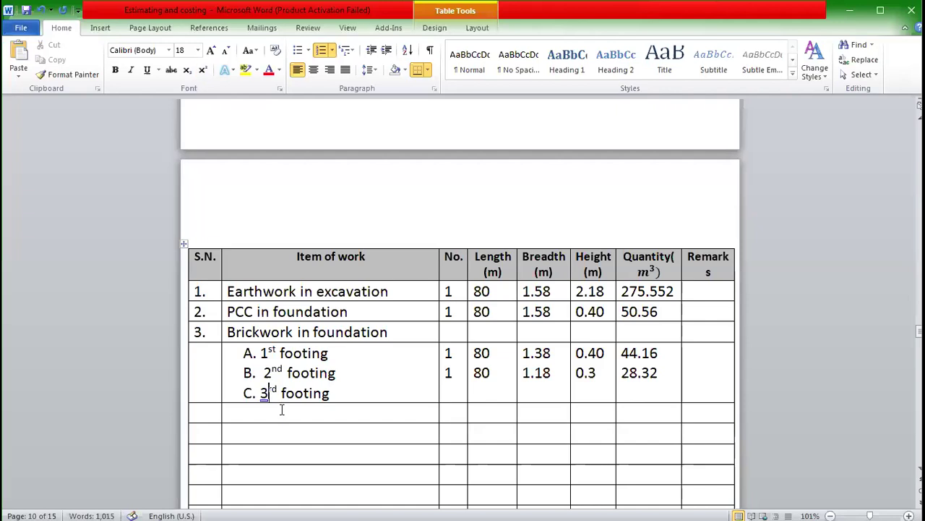
{"action": "key", "text": "Left"}
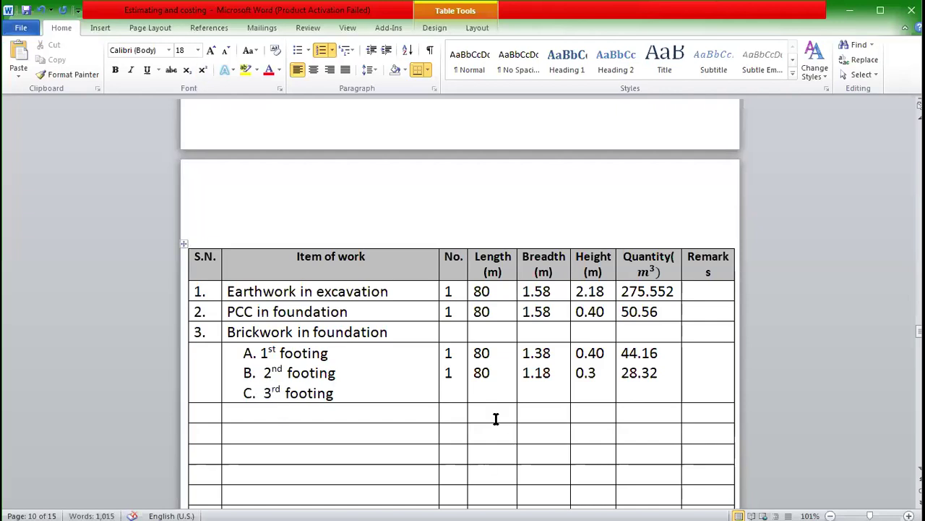
Step: Enter number 1 and length 80 on the 3rd footing line
{"action": "left_click", "coordinate": [449, 395]}
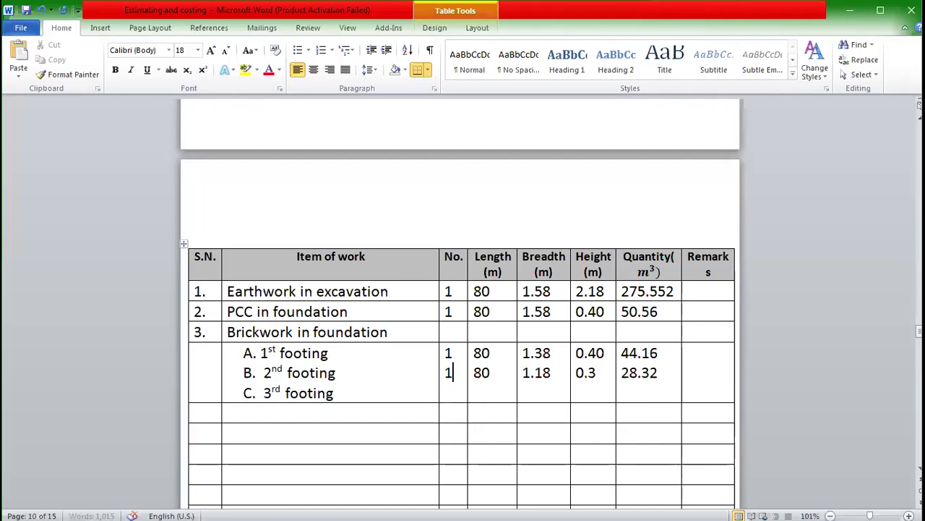
{"action": "key", "text": "Right"}
{"action": "key", "text": "Right"}
{"action": "key", "text": "Right"}
{"action": "key", "text": "Right"}
{"action": "type", "text": "80"}
Step: Enter the 3rd footing's breadth 0.98, taken from the section drawing
{"action": "key", "text": "Up"}
{"action": "key", "text": "Up"}
{"action": "key", "text": "Right"}
{"action": "key", "text": "Right"}
{"action": "key", "text": "Right"}
{"action": "key", "text": "Right"}
{"action": "key", "text": "Down"}
{"action": "key", "text": "Down"}
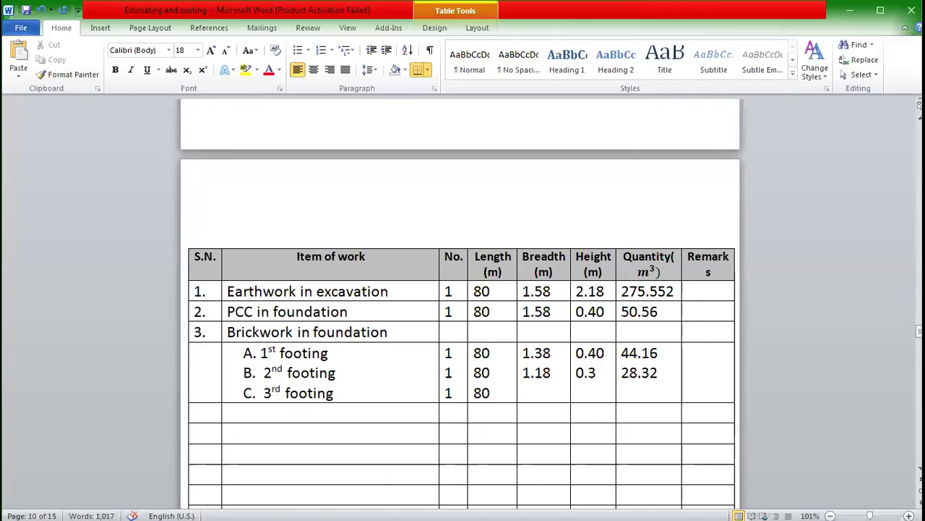
{"action": "scroll", "coordinate": [497, 351], "scroll_direction": "up", "scroll_amount": 10}
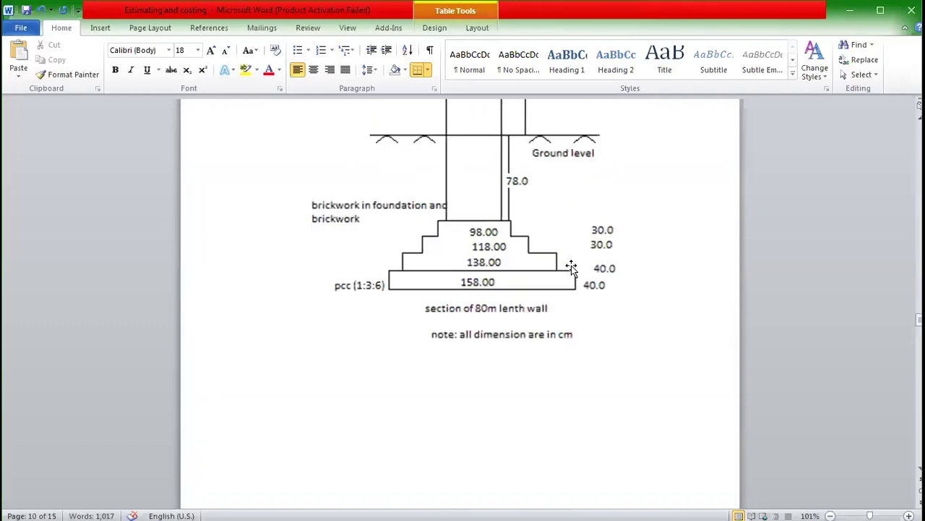
{"action": "scroll", "coordinate": [519, 236], "scroll_direction": "down", "scroll_amount": 4}
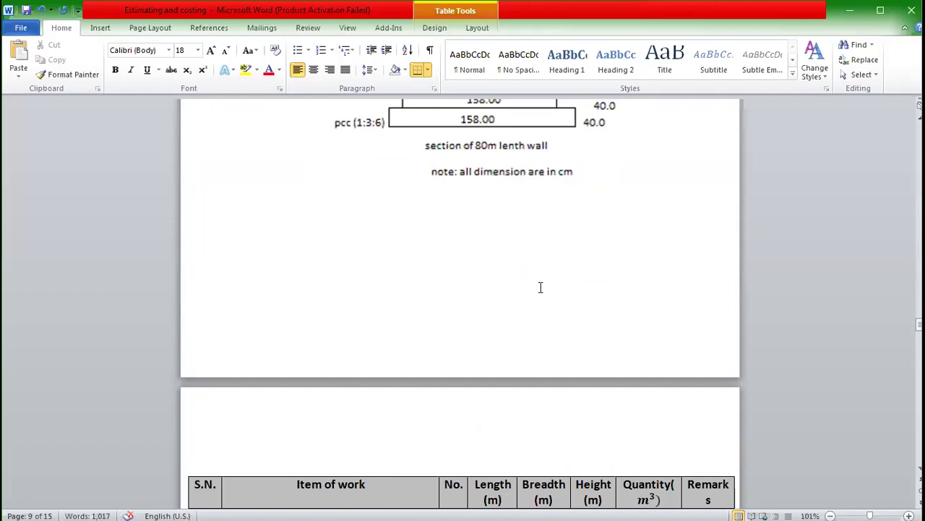
{"action": "type", "text": "0.98"}
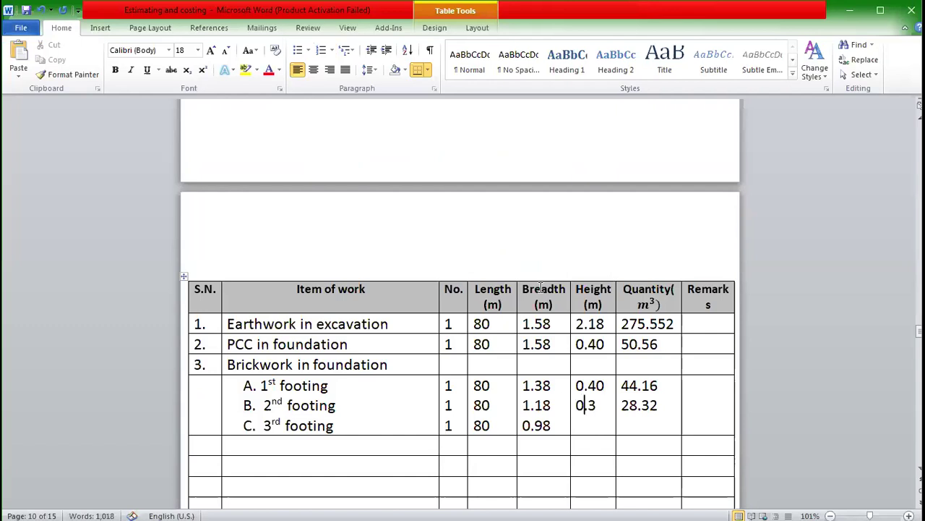
Step: Enter the 3rd footing's height 0.3, taken from the section drawing
{"action": "key", "text": "Tab"}
{"action": "scroll", "coordinate": [496, 243], "scroll_direction": "up", "scroll_amount": 7}
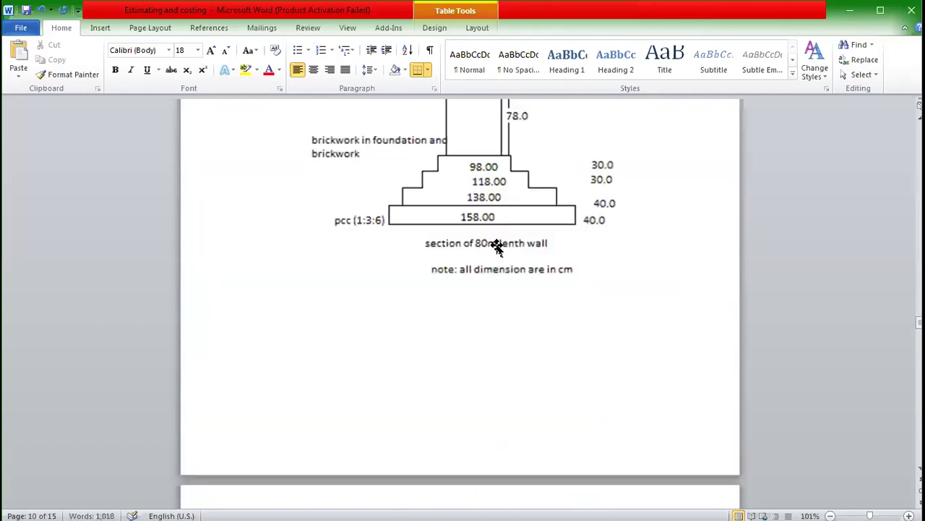
{"action": "scroll", "coordinate": [614, 240], "scroll_direction": "down", "scroll_amount": 4}
{"action": "scroll", "coordinate": [620, 239], "scroll_direction": "down", "scroll_amount": 4}
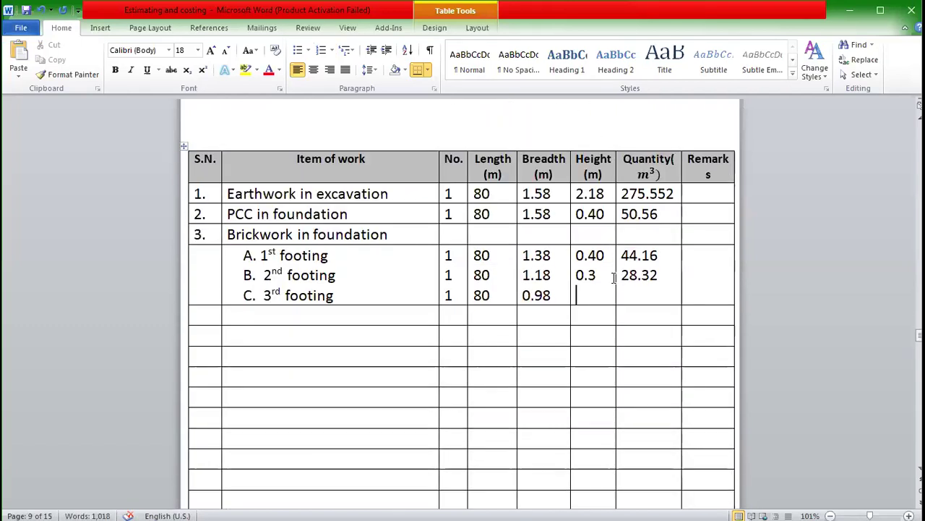
{"action": "type", "text": "0.3"}
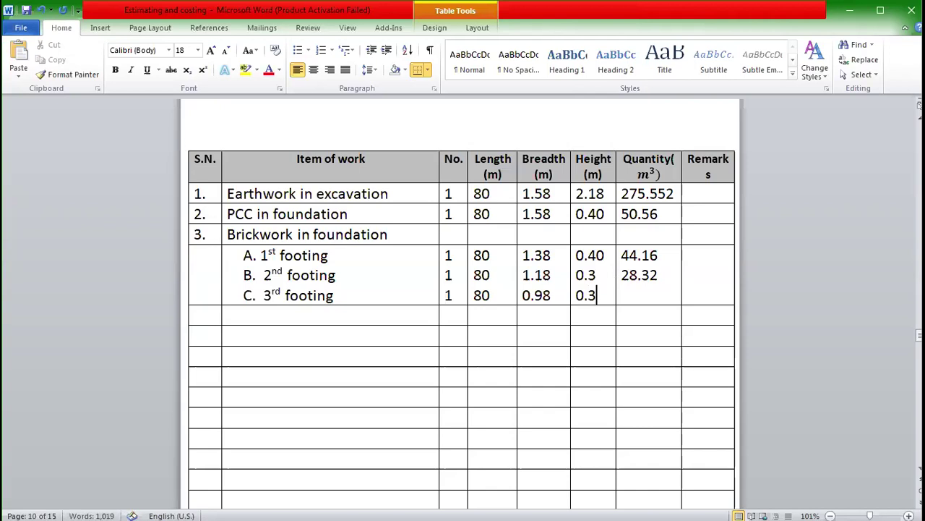
Step: Enter the quantity 23.52 on a new line for the 3rd footing
{"action": "left_click", "coordinate": [630, 256]}
{"action": "left_click", "coordinate": [619, 275]}
{"action": "key", "text": "Right"}
{"action": "key", "text": "Right"}
{"action": "key", "text": "Right"}
{"action": "key", "text": "Right"}
{"action": "key", "text": "Right"}
{"action": "key", "text": "Return"}
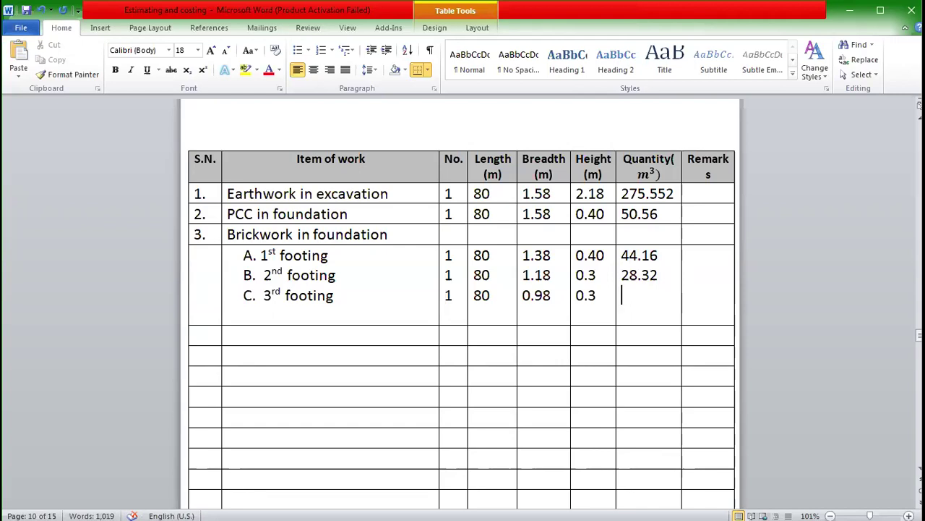
{"action": "left_click", "coordinate": [660, 295]}
{"action": "type", "text": "23.53"}
{"action": "key", "text": "BackSpace"}
{"action": "type", "text": "2"}
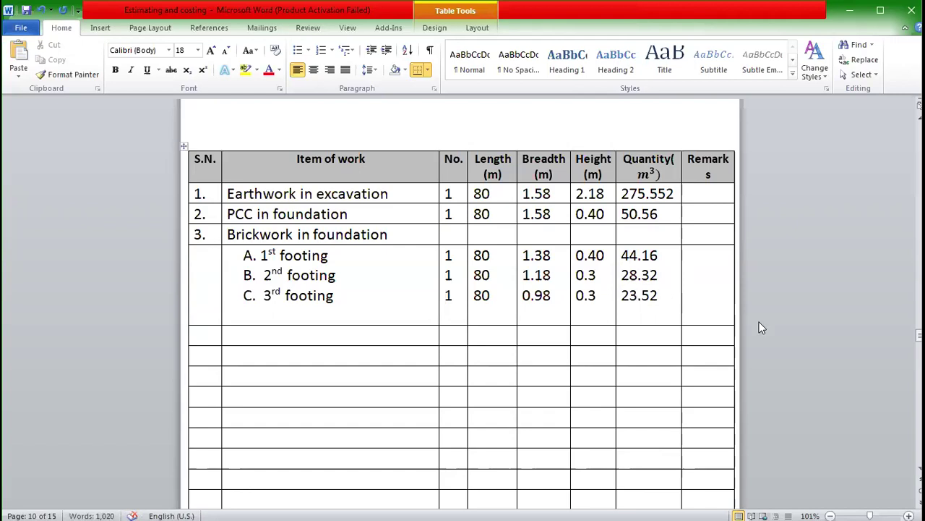
Step: Add a fourth list entry, 4th footing, under Brickwork in foundation, following the section drawing
{"action": "left_click", "coordinate": [366, 304]}
{"action": "key", "text": "Return"}
{"action": "scroll", "coordinate": [362, 314], "scroll_direction": "up", "scroll_amount": 5}
{"action": "scroll", "coordinate": [463, 232], "scroll_direction": "up", "scroll_amount": 6}
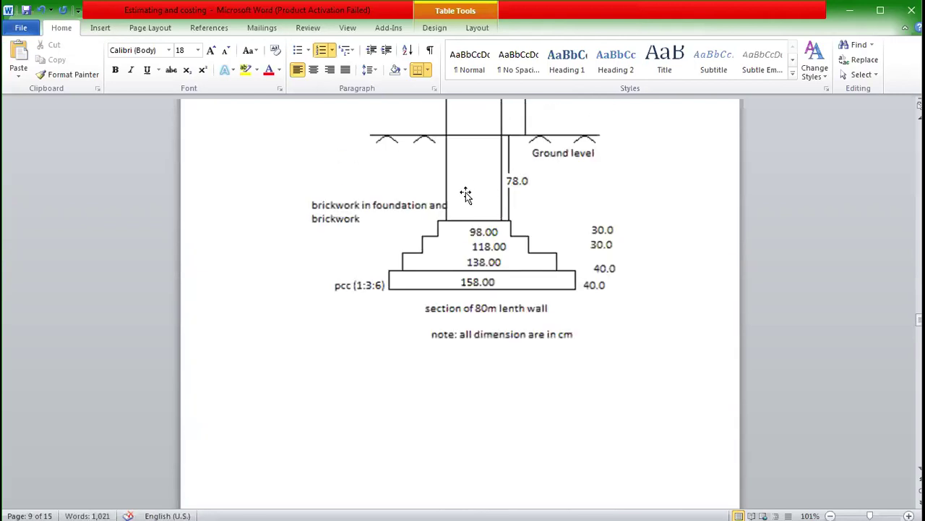
{"action": "scroll", "coordinate": [471, 188], "scroll_direction": "down", "scroll_amount": 4}
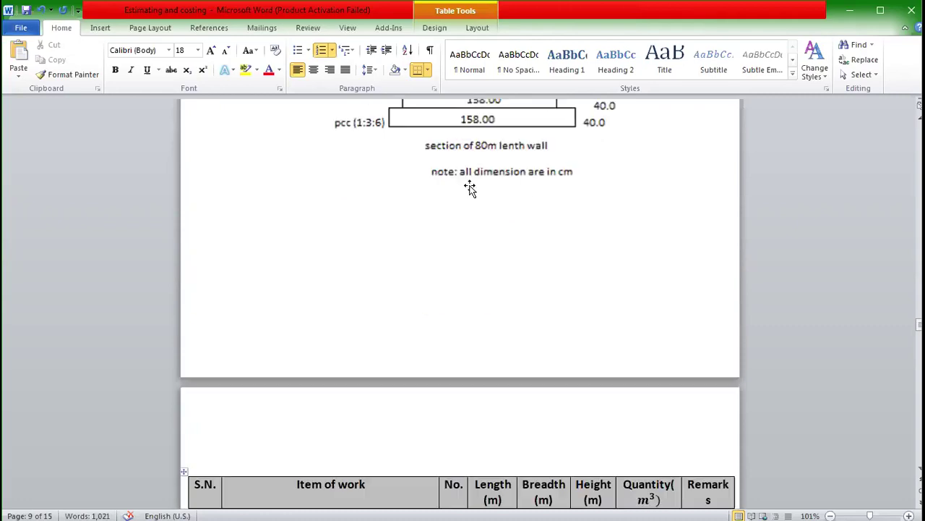
{"action": "scroll", "coordinate": [470, 188], "scroll_direction": "down", "scroll_amount": 4}
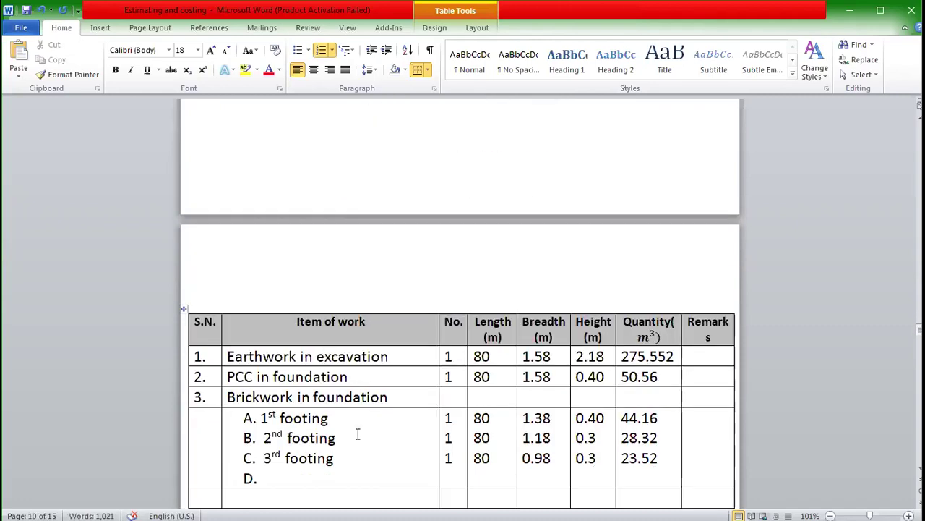
{"action": "type", "text": "4th"}
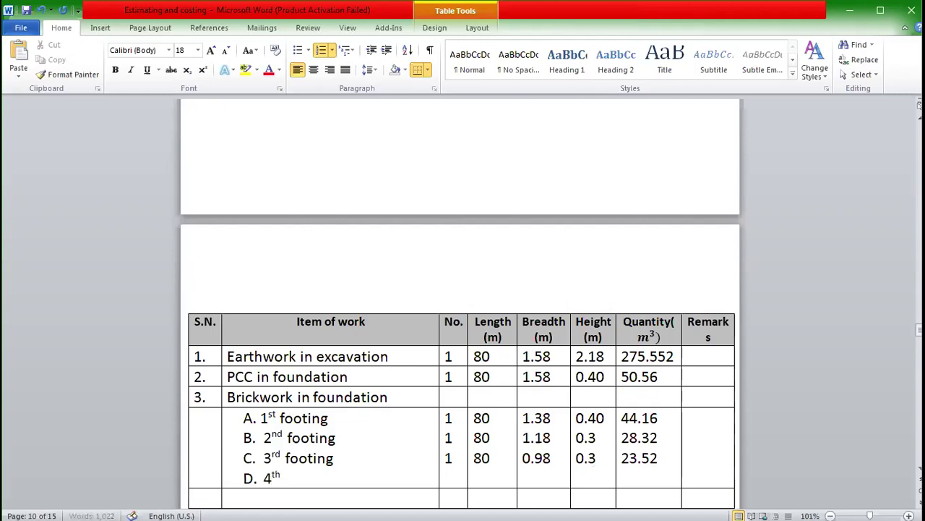
{"action": "type", "text": " footing"}
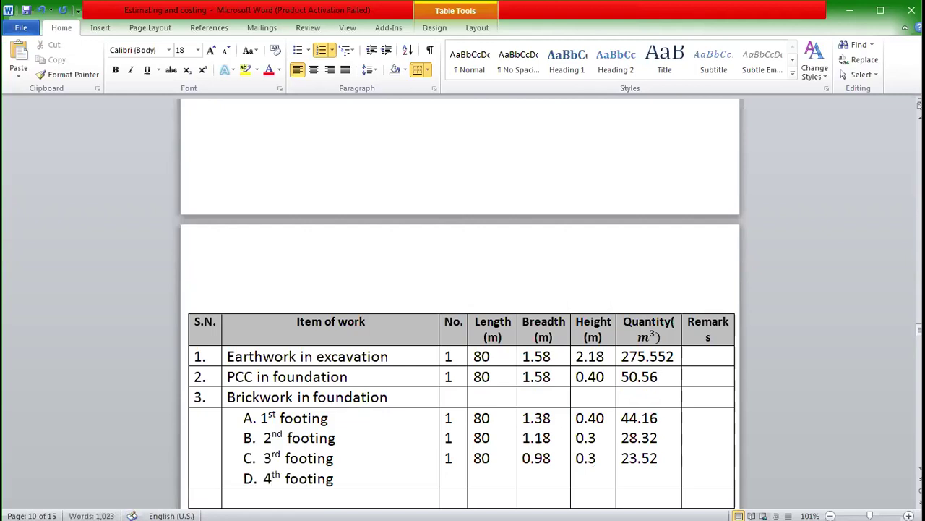
Step: Enter number 1 and length 80 on the 4th footing line
{"action": "left_click", "coordinate": [447, 478]}
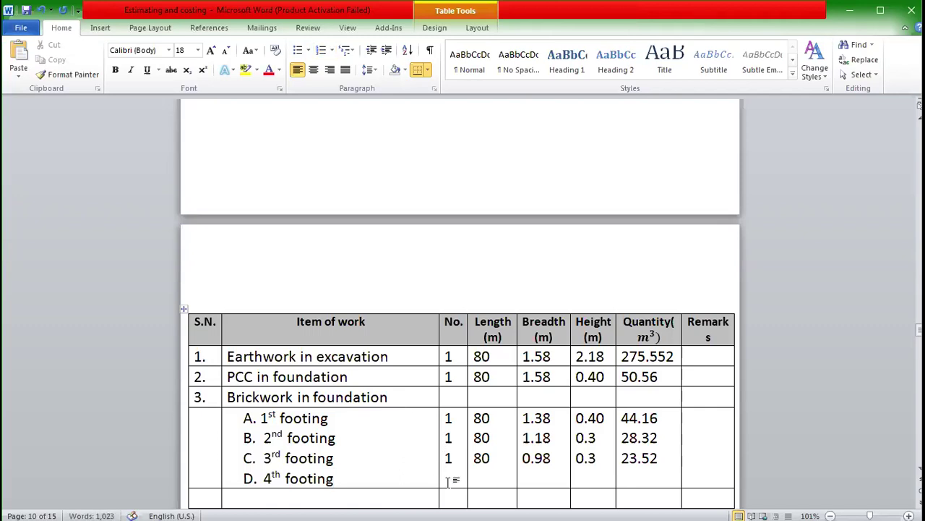
{"action": "left_click", "coordinate": [448, 481]}
{"action": "type", "text": "1"}
{"action": "key", "text": "Up"}
{"action": "key", "text": "Up"}
{"action": "key", "text": "Up"}
{"action": "key", "text": "Right"}
{"action": "key", "text": "Right"}
{"action": "key", "text": "Down"}
{"action": "key", "text": "Right"}
{"action": "key", "text": "Down"}
{"action": "type", "text": "80"}
Step: Enter the 4th footing's breadth 0.78, taken from the section drawing
{"action": "key", "text": "Up"}
{"action": "key", "text": "Up"}
{"action": "key", "text": "Up"}
{"action": "key", "text": "Right"}
{"action": "key", "text": "Right"}
{"action": "key", "text": "Right"}
{"action": "key", "text": "Right"}
{"action": "key", "text": "Right"}
{"action": "key", "text": "Down"}
{"action": "key", "text": "Right"}
{"action": "key", "text": "Right"}
{"action": "key", "text": "Right"}
{"action": "key", "text": "Right"}
{"action": "key", "text": "Down"}
{"action": "key", "text": "Right"}
{"action": "key", "text": "Right"}
{"action": "key", "text": "Right"}
{"action": "key", "text": "Right"}
{"action": "scroll", "coordinate": [420, 378], "scroll_direction": "up", "scroll_amount": 10}
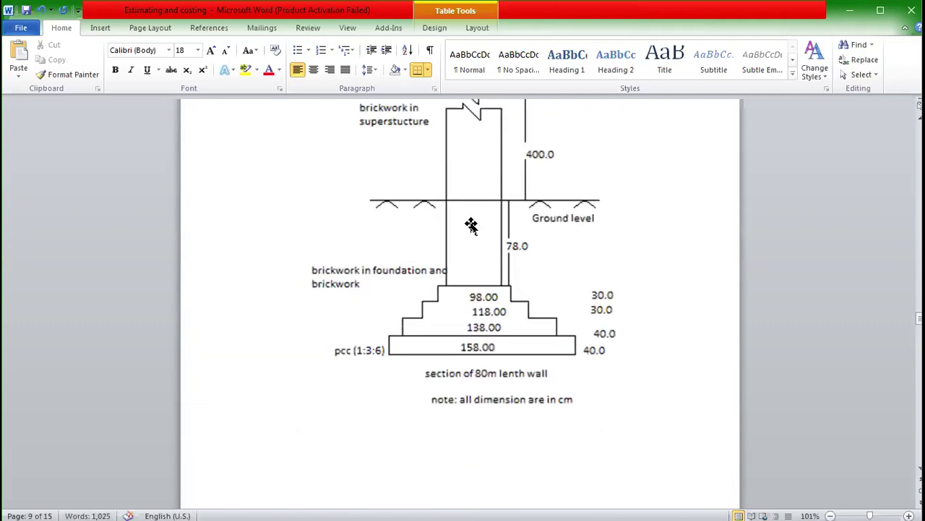
{"action": "scroll", "coordinate": [473, 221], "scroll_direction": "up", "scroll_amount": 2}
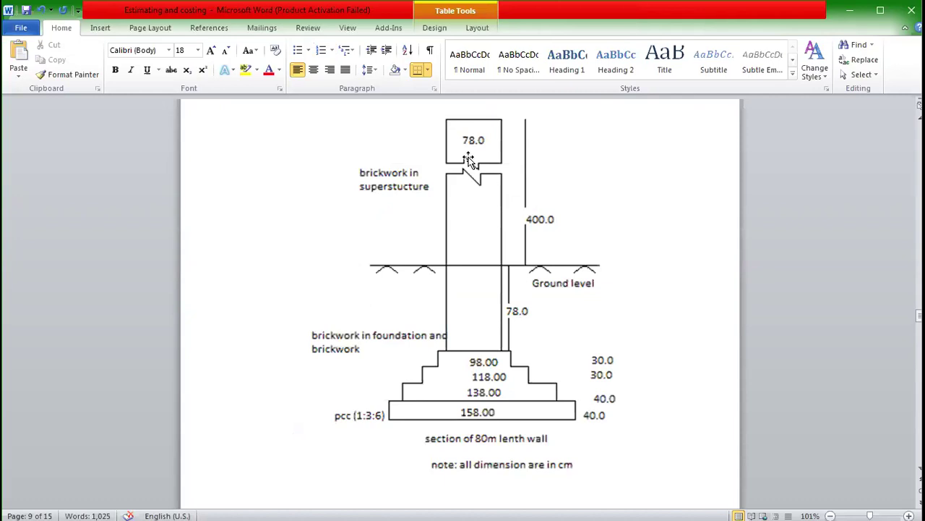
{"action": "scroll", "coordinate": [467, 158], "scroll_direction": "down", "scroll_amount": 12}
{"action": "type", "text": "0.78"}
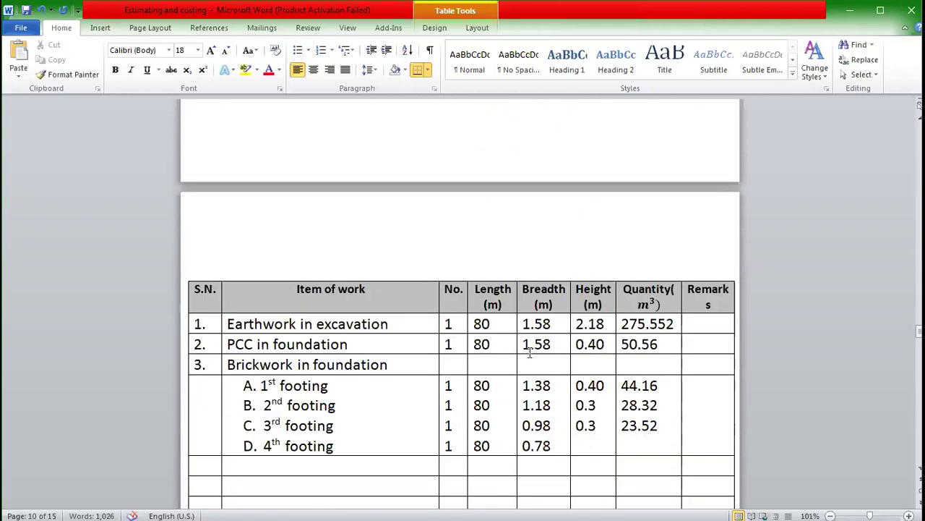
Step: Enter the 4th footing's height 0.78, taken from the section drawing
{"action": "left_click_drag", "start_coordinate": [577, 386], "coordinate": [597, 427]}
{"action": "left_click", "coordinate": [603, 441]}
{"action": "scroll", "coordinate": [600, 428], "scroll_direction": "up", "scroll_amount": 10}
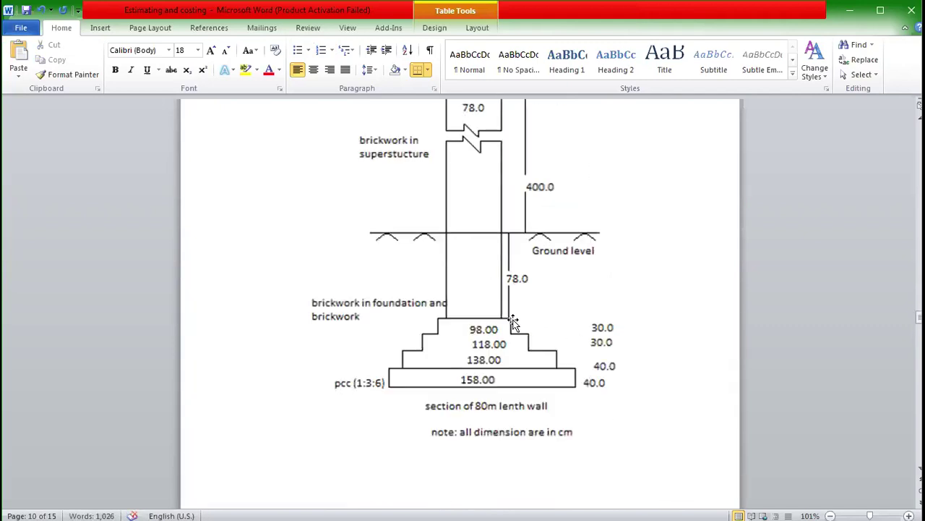
{"action": "scroll", "coordinate": [525, 285], "scroll_direction": "down", "scroll_amount": 8}
{"action": "scroll", "coordinate": [571, 414], "scroll_direction": "down", "scroll_amount": 4}
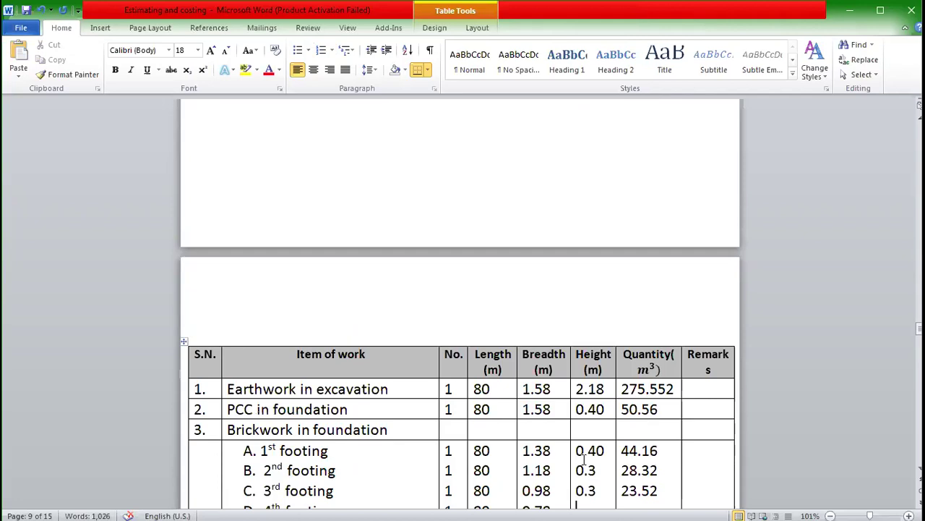
{"action": "type", "text": "0.78"}
Step: Enter the quantity 46.672 on a new line for the 4th footing and remove the surplus blank line beneath it
{"action": "key", "text": "Up"}
{"action": "key", "text": "Up"}
{"action": "key", "text": "Up"}
{"action": "key", "text": "Right"}
{"action": "key", "text": "Right"}
{"action": "key", "text": "Right"}
{"action": "key", "text": "Right"}
{"action": "key", "text": "Right"}
{"action": "key", "text": "Right"}
{"action": "key", "text": "Down"}
{"action": "key", "text": "Left"}
{"action": "key", "text": "Left"}
{"action": "key", "text": "Down"}
{"action": "key", "text": "Right"}
{"action": "key", "text": "Right"}
{"action": "key", "text": "Right"}
{"action": "key", "text": "Right"}
{"action": "key", "text": "Right"}
{"action": "key", "text": "Down"}
{"action": "key", "text": "Return"}
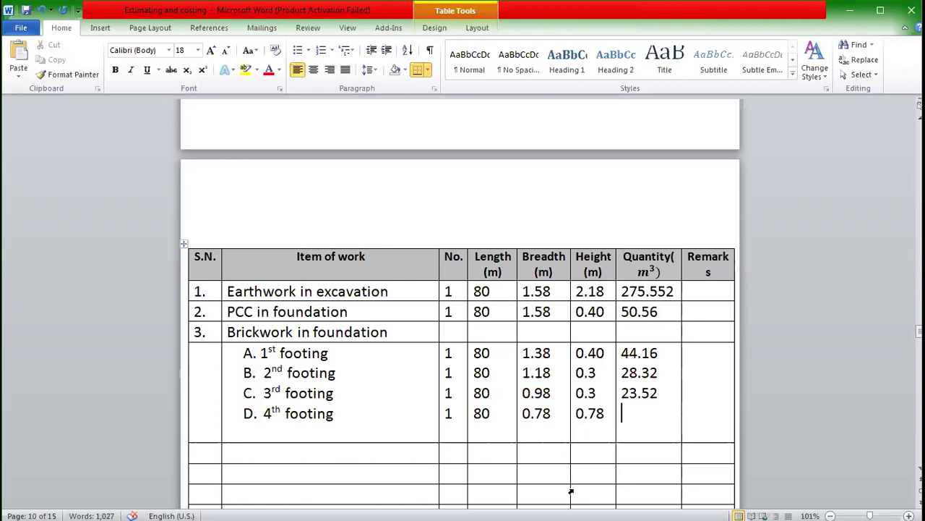
{"action": "type", "text": "46.672"}
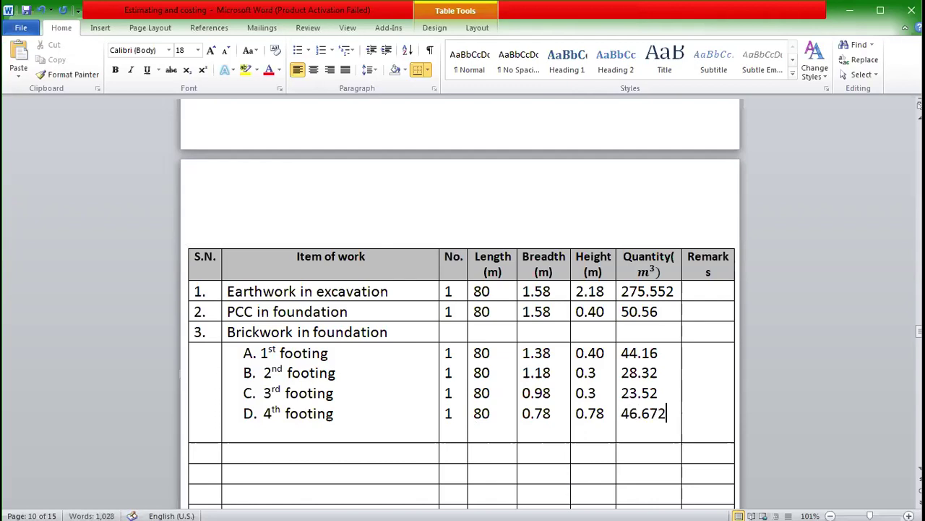
{"action": "key", "text": "Delete"}
Step: Add serial number 4 in the next row and enter the superstructure brickwork as its item of work
{"action": "left_click", "coordinate": [203, 431]}
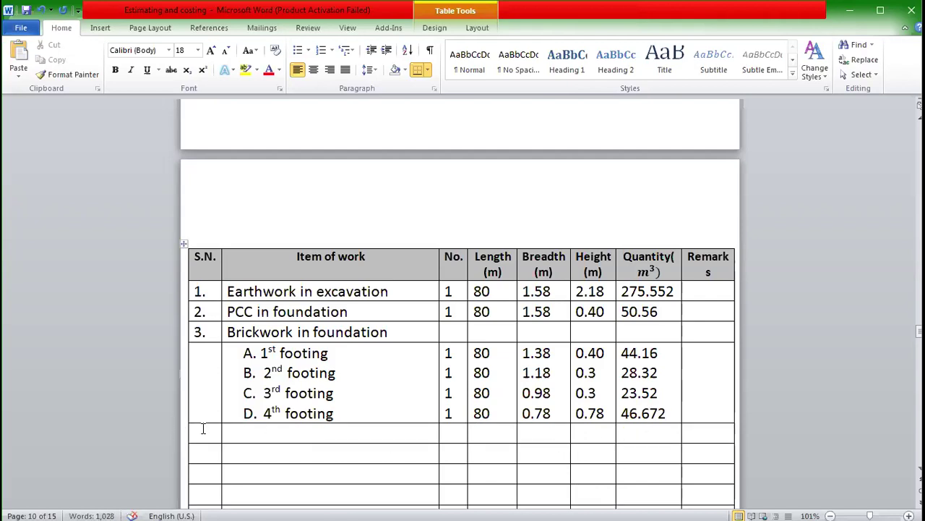
{"action": "type", "text": "4."}
{"action": "key", "text": "Tab"}
{"action": "scroll", "coordinate": [288, 424], "scroll_direction": "up", "scroll_amount": 10}
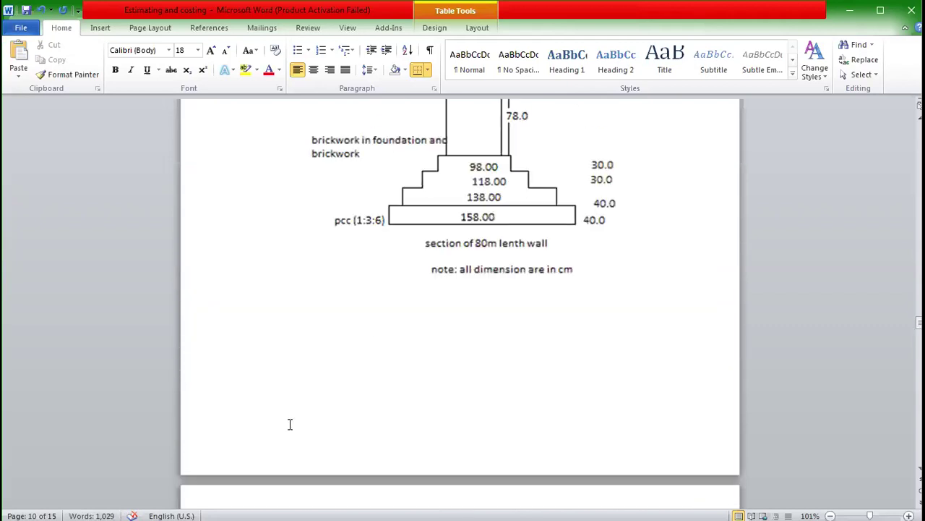
{"action": "scroll", "coordinate": [458, 215], "scroll_direction": "up", "scroll_amount": 5}
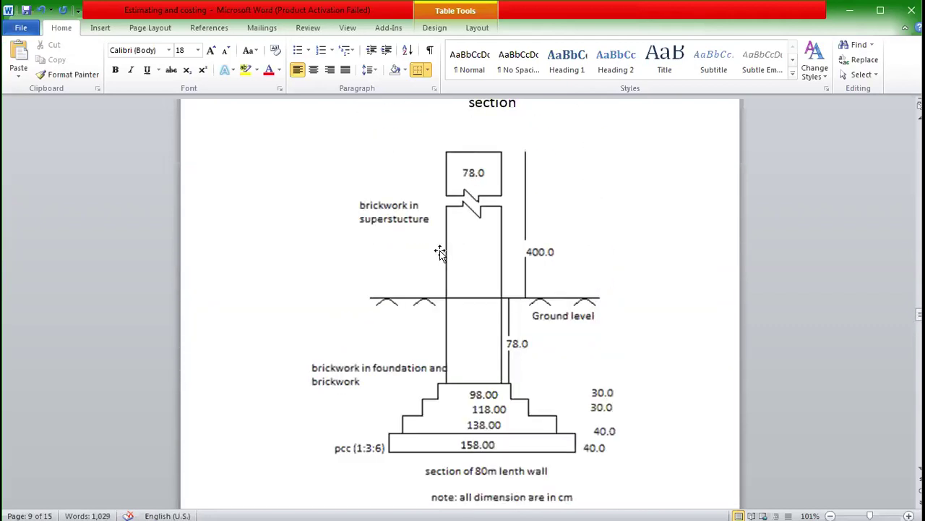
{"action": "scroll", "coordinate": [432, 205], "scroll_direction": "down", "scroll_amount": 12}
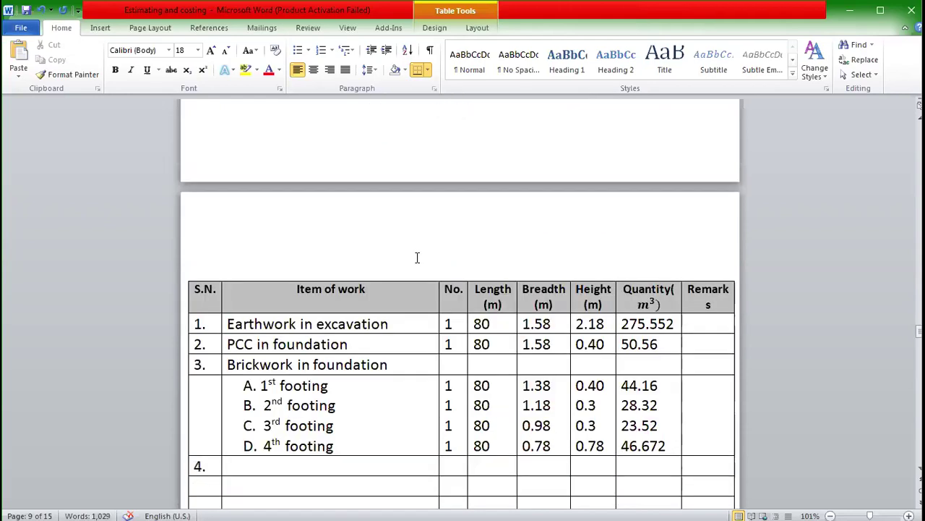
{"action": "type", "text": "Brickwork"}
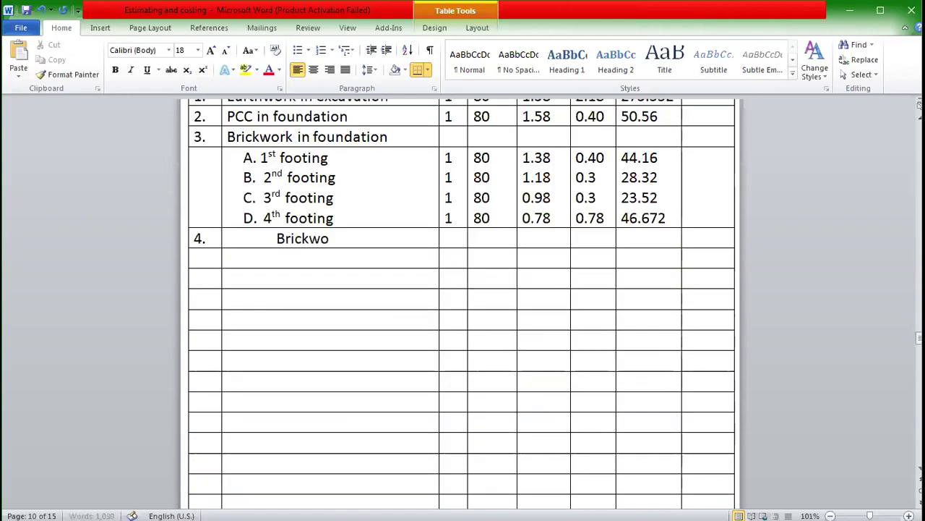
{"action": "key", "text": "BackSpace"}
{"action": "type", "text": "rk oin superst"}
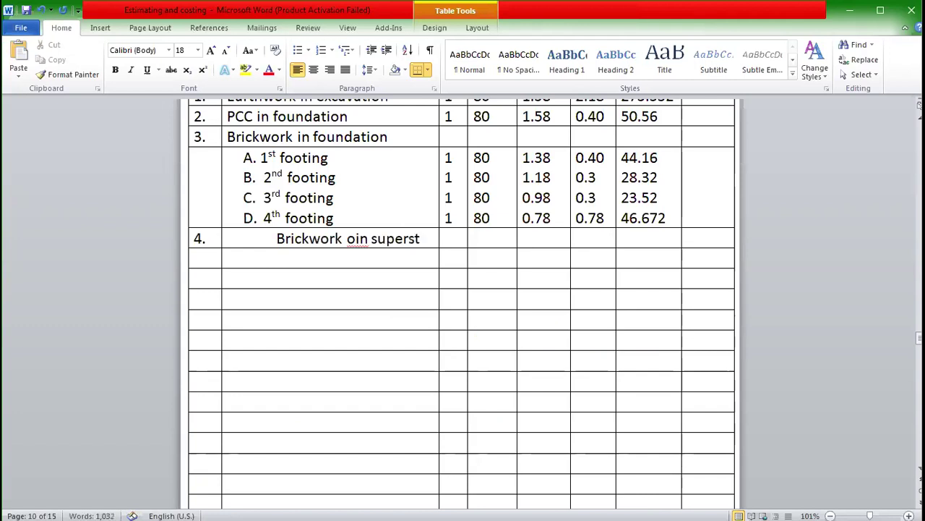
{"action": "type", "text": "euc"}
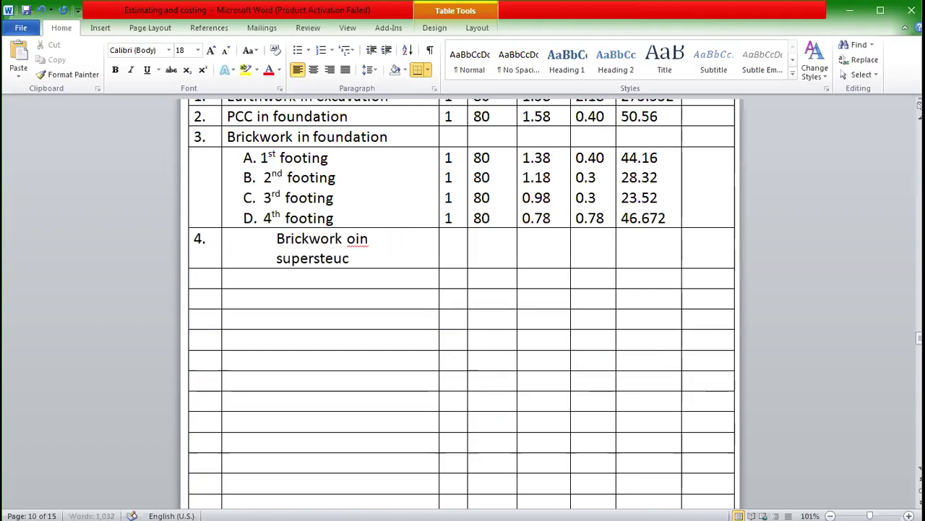
{"action": "type", "text": "ture"}
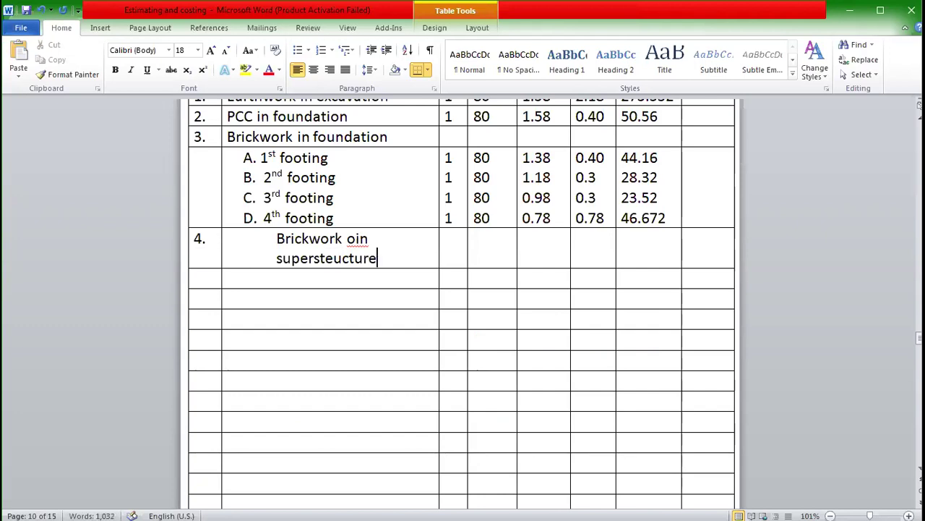
Step: Correct the spelling of item 4 to read Brickwork in superstructure
{"action": "left_click", "coordinate": [332, 259]}
{"action": "key", "text": "BackSpace"}
{"action": "type", "text": "r"}
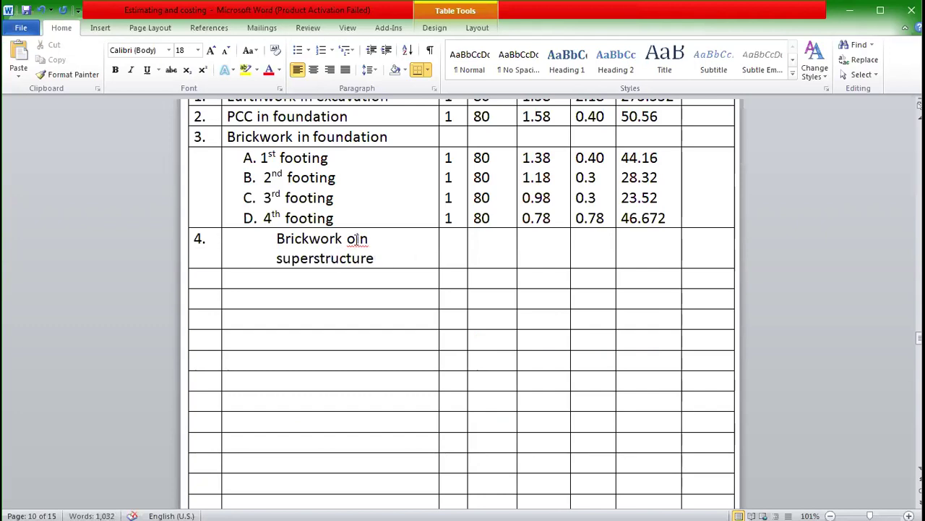
{"action": "left_click", "coordinate": [353, 238]}
{"action": "key", "text": "BackSpace"}
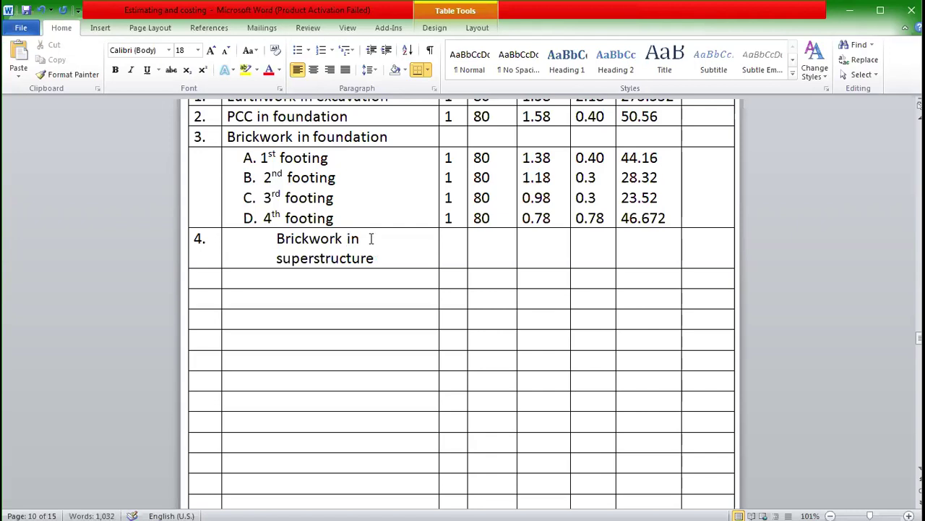
Step: Enter number 1 and length 80 for the brickwork in superstructure
{"action": "left_click", "coordinate": [458, 259]}
{"action": "type", "text": "1"}
{"action": "left_click", "coordinate": [499, 243]}
{"action": "type", "text": "80"}
Step: Enter the superstructure brickwork's breadth 0.78, taken from the section drawing
{"action": "left_click", "coordinate": [530, 252]}
{"action": "scroll", "coordinate": [526, 263], "scroll_direction": "up", "scroll_amount": 3}
{"action": "scroll", "coordinate": [525, 263], "scroll_direction": "up", "scroll_amount": 10}
{"action": "scroll", "coordinate": [521, 258], "scroll_direction": "up", "scroll_amount": 4}
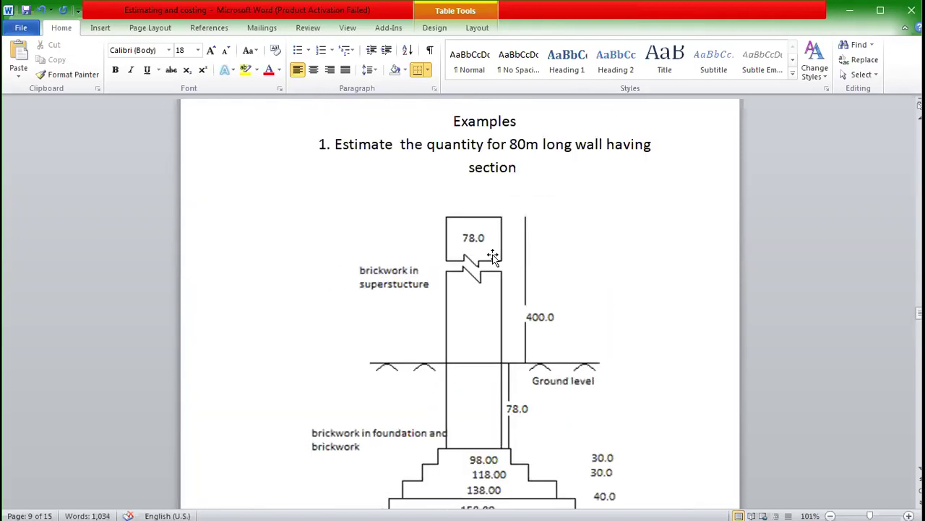
{"action": "scroll", "coordinate": [477, 249], "scroll_direction": "down", "scroll_amount": 10}
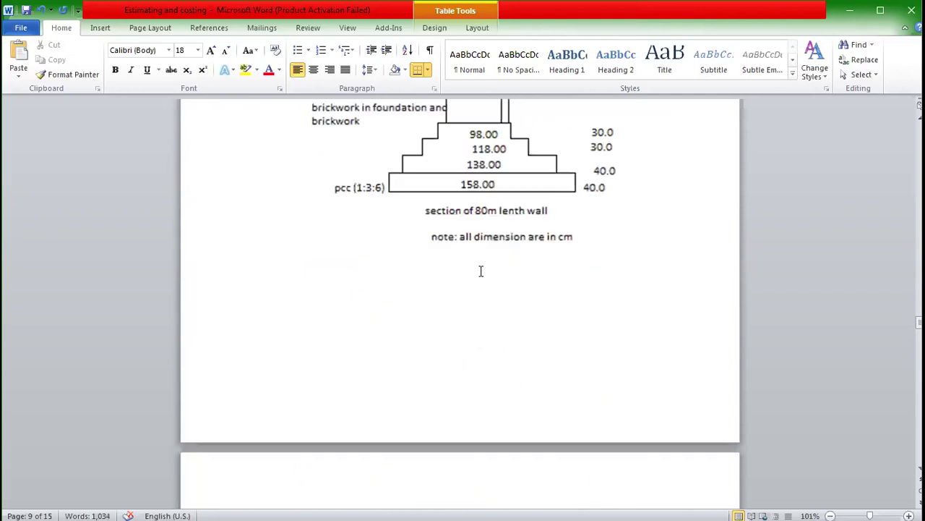
{"action": "scroll", "coordinate": [489, 271], "scroll_direction": "down", "scroll_amount": 7}
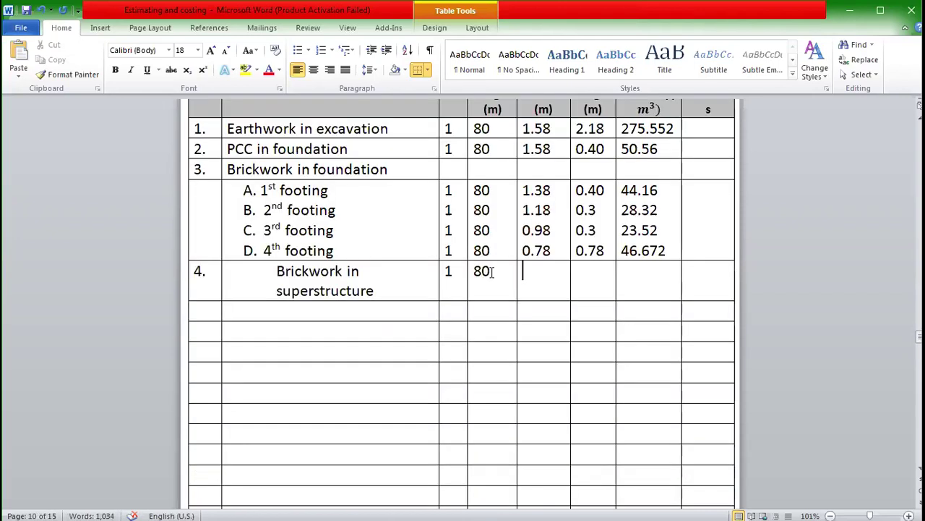
{"action": "scroll", "coordinate": [492, 271], "scroll_direction": "up", "scroll_amount": 5}
{"action": "type", "text": "0.78"}
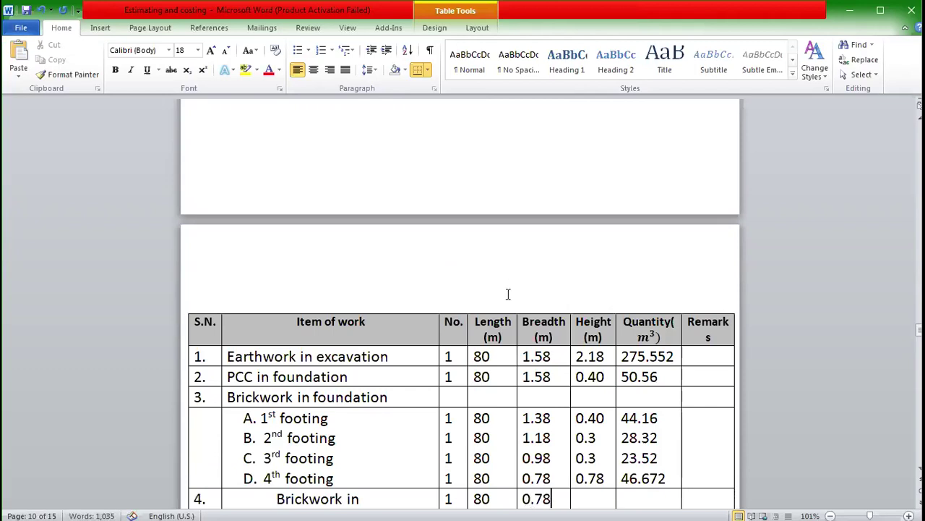
Step: Enter the superstructure brickwork's height 4.0 from the section drawing and its quantity 249.6
{"action": "scroll", "coordinate": [504, 282], "scroll_direction": "up", "scroll_amount": 10}
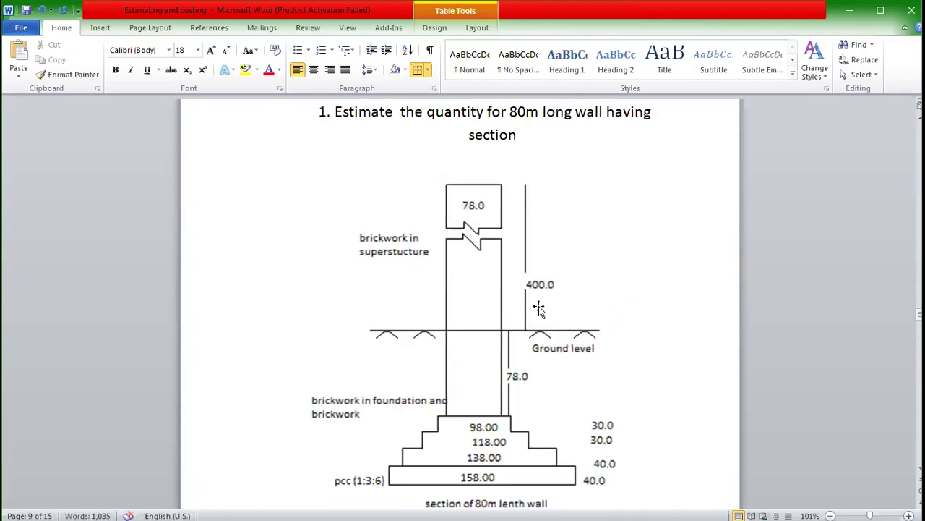
{"action": "scroll", "coordinate": [549, 279], "scroll_direction": "down", "scroll_amount": 4}
{"action": "scroll", "coordinate": [550, 279], "scroll_direction": "down", "scroll_amount": 8}
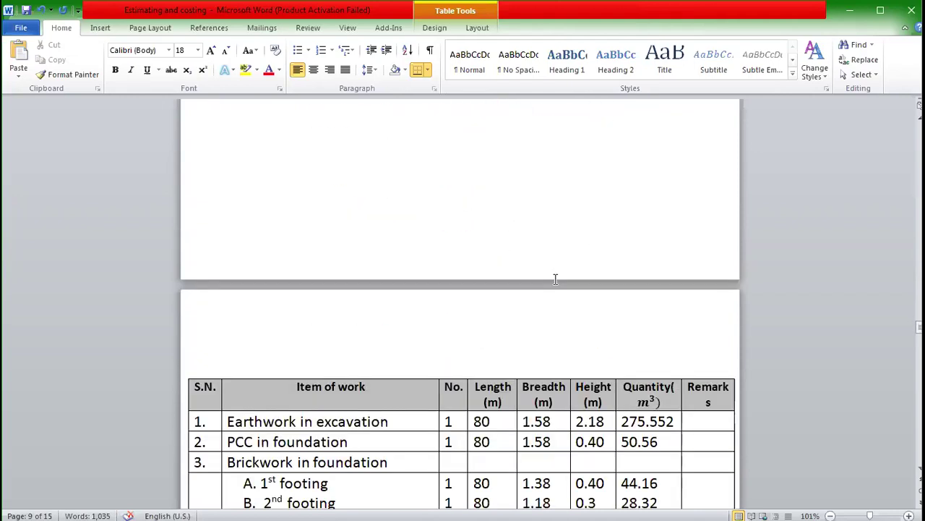
{"action": "scroll", "coordinate": [557, 282], "scroll_direction": "down", "scroll_amount": 6}
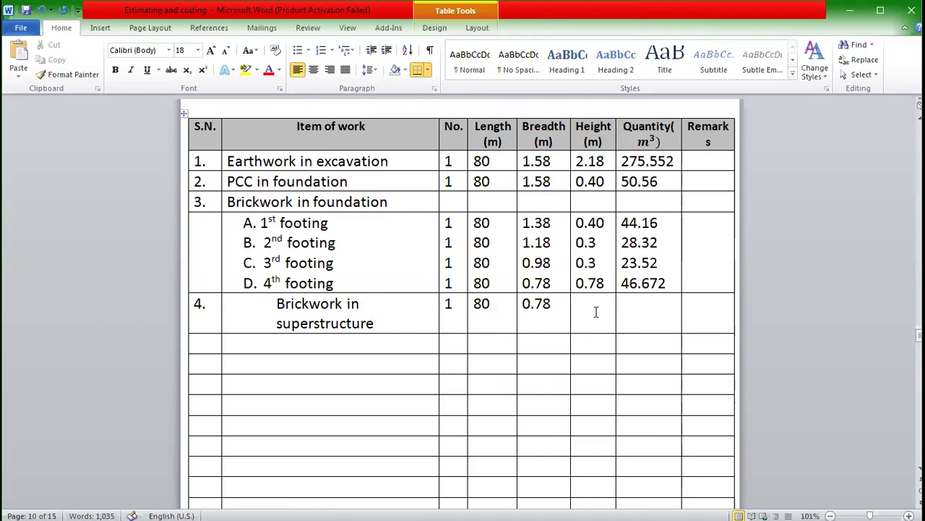
{"action": "left_click", "coordinate": [596, 312]}
{"action": "type", "text": "4.0"}
{"action": "left_click", "coordinate": [657, 312]}
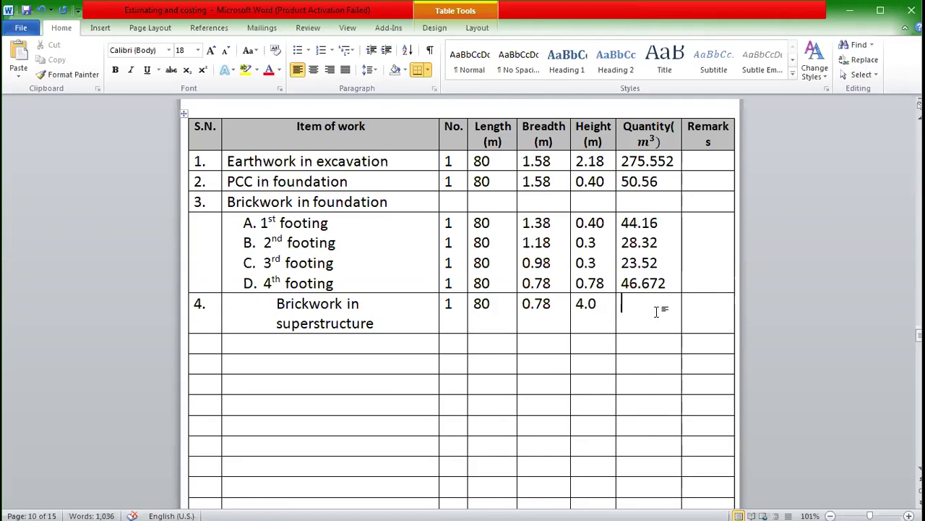
{"action": "type", "text": "249.6"}
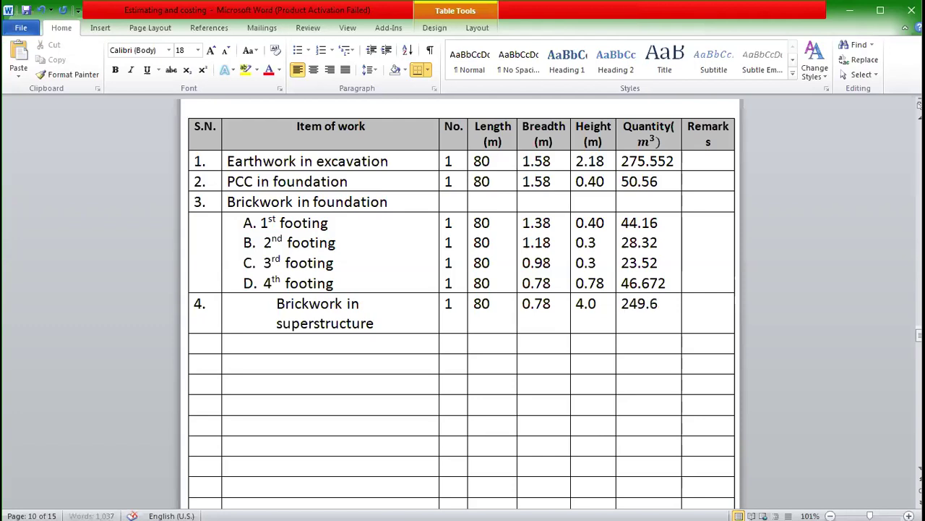
Step: Cut all the empty table rows below the brickwork in superstructure row
{"action": "left_click_drag", "start_coordinate": [211, 343], "coordinate": [723, 510]}
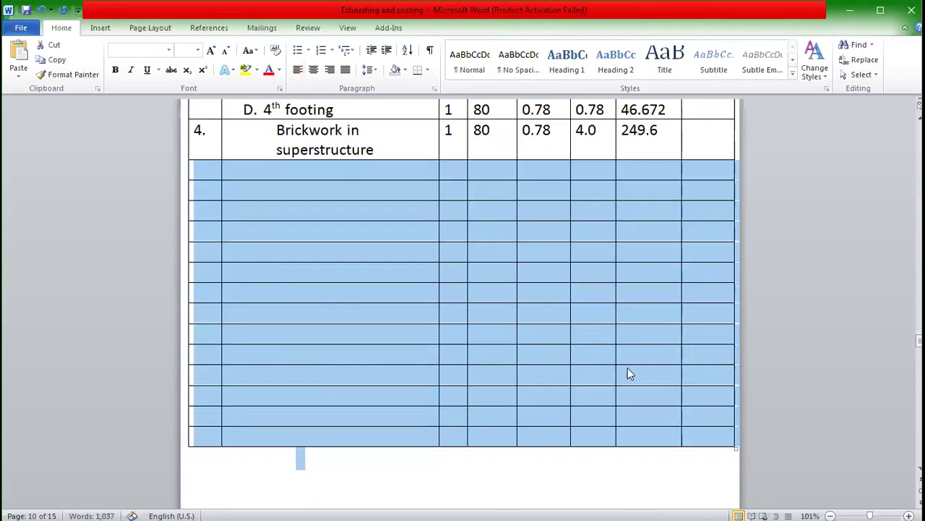
{"action": "right_click", "coordinate": [667, 211]}
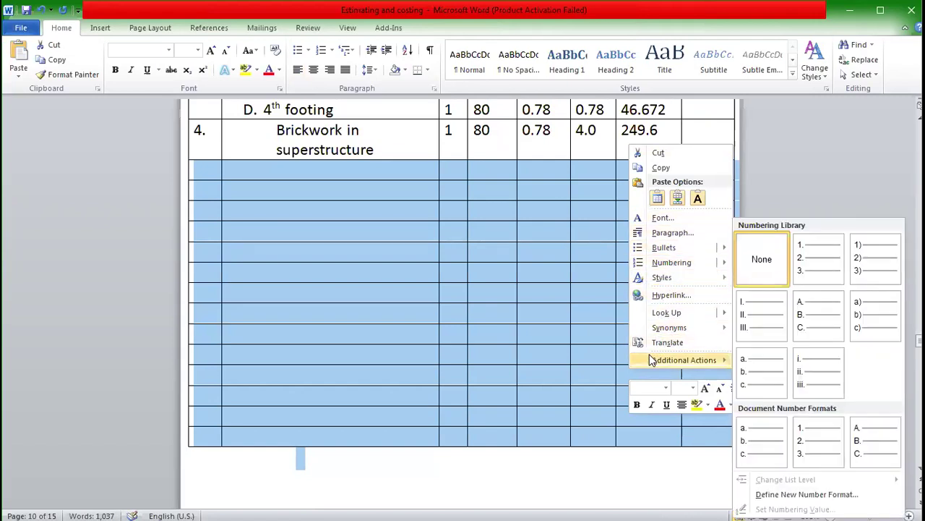
{"action": "left_click", "coordinate": [659, 155]}
Step: Insert several blank lines below the finished table to space out the second example question
{"action": "scroll", "coordinate": [629, 274], "scroll_direction": "up", "scroll_amount": 3}
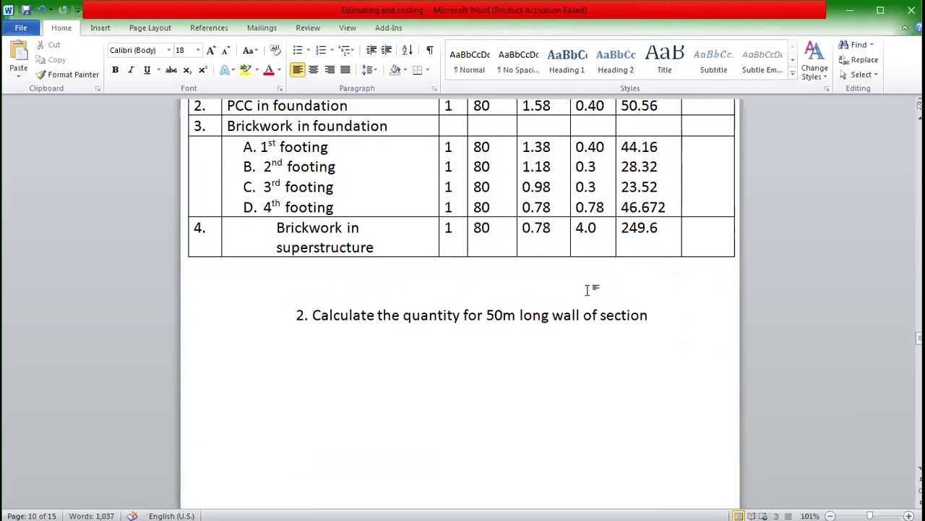
{"action": "scroll", "coordinate": [589, 289], "scroll_direction": "up", "scroll_amount": 1}
{"action": "key", "text": "Return"}
{"action": "key", "text": "Return"}
{"action": "key", "text": "Return"}
{"action": "key", "text": "Return"}
{"action": "key", "text": "Return"}
{"action": "key", "text": "Return"}
{"action": "key", "text": "Return"}
Step: Review the wall's section drawing against the completed quantity table
{"action": "scroll", "coordinate": [547, 340], "scroll_direction": "up", "scroll_amount": 5}
{"action": "scroll", "coordinate": [548, 340], "scroll_direction": "down", "scroll_amount": 6}
{"action": "scroll", "coordinate": [551, 345], "scroll_direction": "up", "scroll_amount": 10}
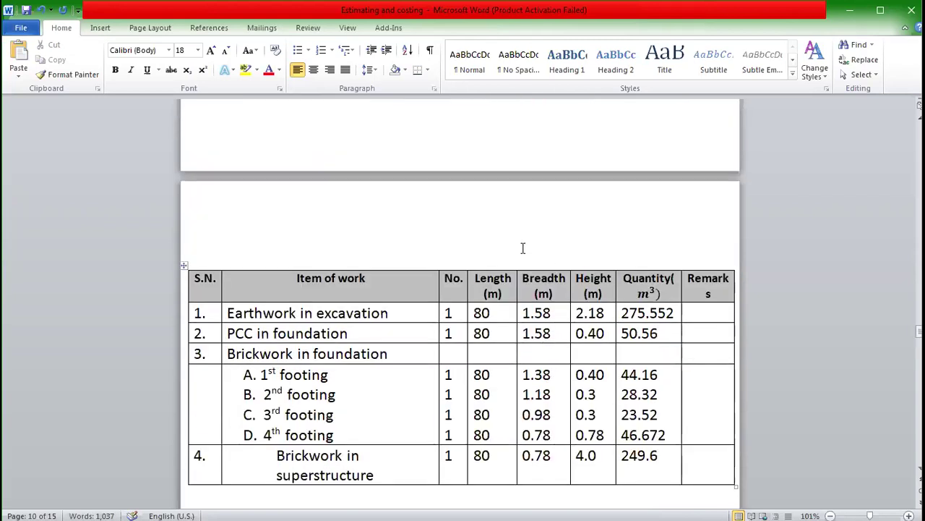
{"action": "scroll", "coordinate": [514, 240], "scroll_direction": "up", "scroll_amount": 6}
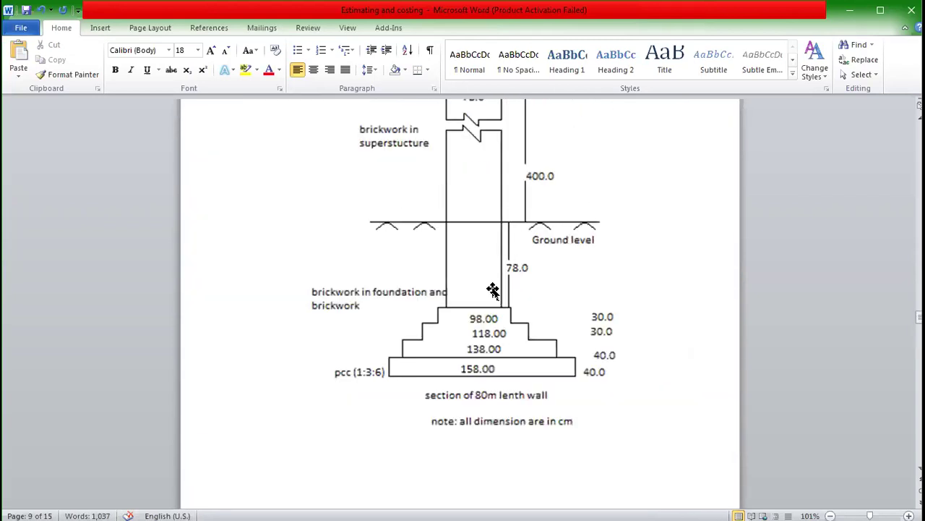
{"action": "scroll", "coordinate": [493, 293], "scroll_direction": "up", "scroll_amount": 4}
{"action": "left_click", "coordinate": [557, 305]}
{"action": "scroll", "coordinate": [702, 256], "scroll_direction": "down", "scroll_amount": 3}
{"action": "left_click", "coordinate": [701, 255]}
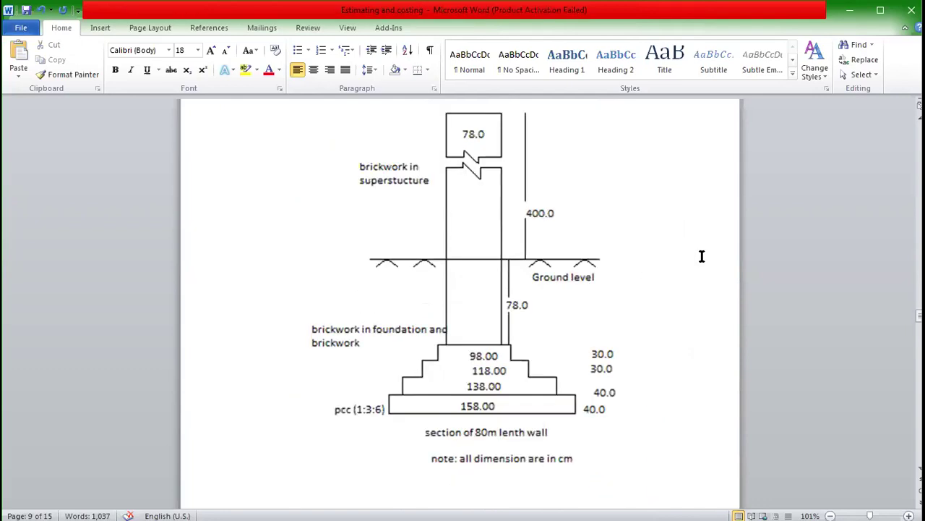
{"action": "scroll", "coordinate": [642, 248], "scroll_direction": "down", "scroll_amount": 10}
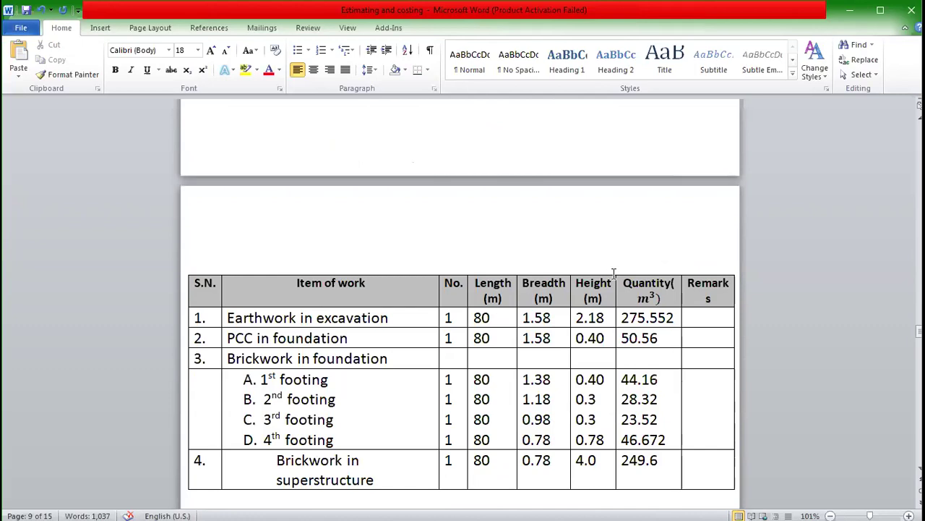